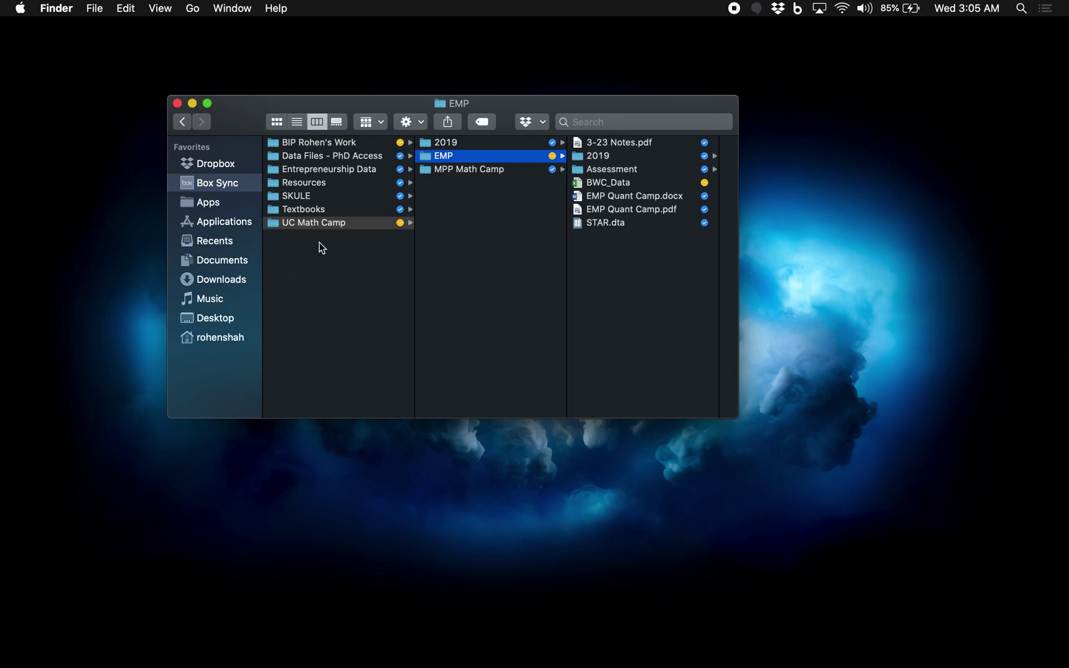
# Step: Open STAR.dta from the EMP folder in Finder so it loads into Stata
pyautogui.click(617, 226)
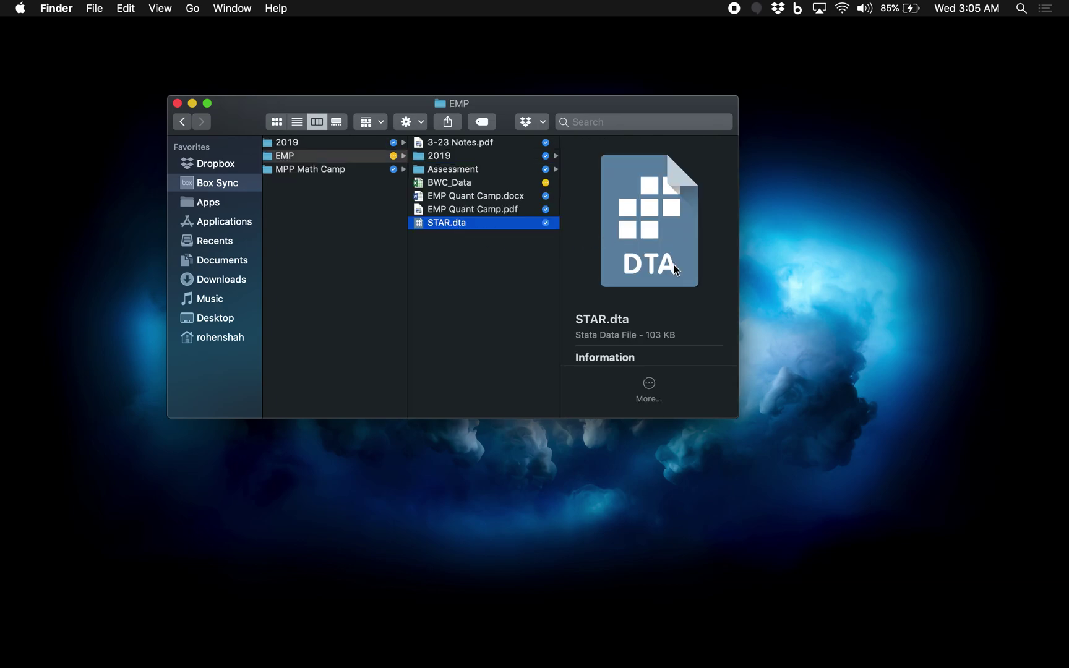
pyautogui.doubleClick(477, 224)
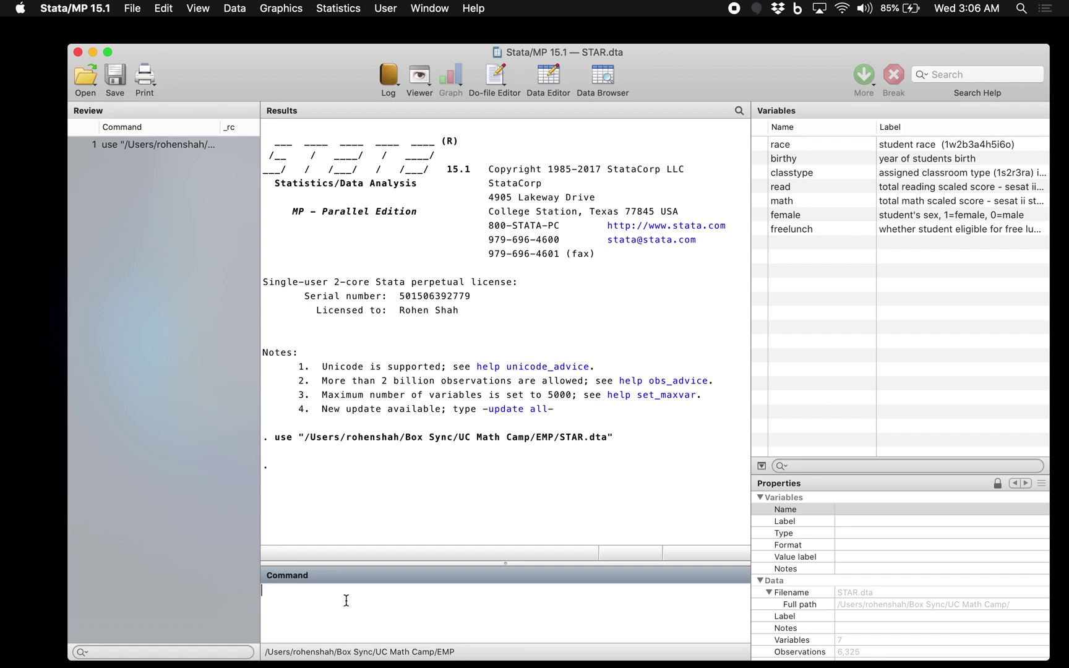
# Step: Run di 5+5 in the Command box, getting 10
pyautogui.write('di 5+5')
pyautogui.press('Return')
# Step: Run di 18*24 to get 432, then run bare 5+5 to see error r(199)
pyautogui.write('di 18*2')
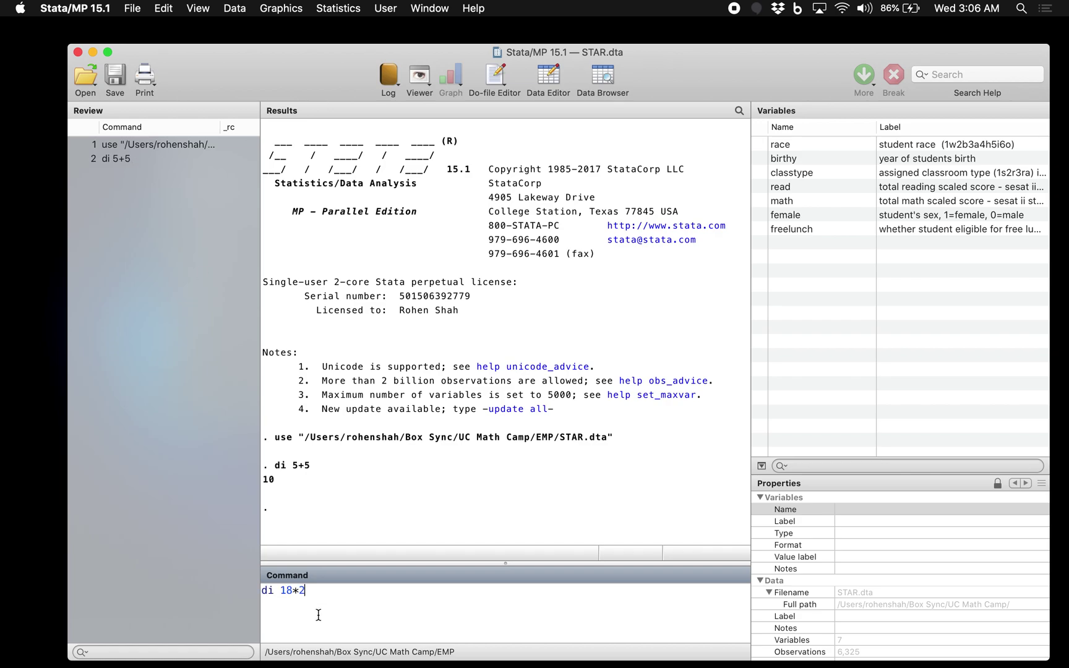
pyautogui.write('4')
pyautogui.press('Return')
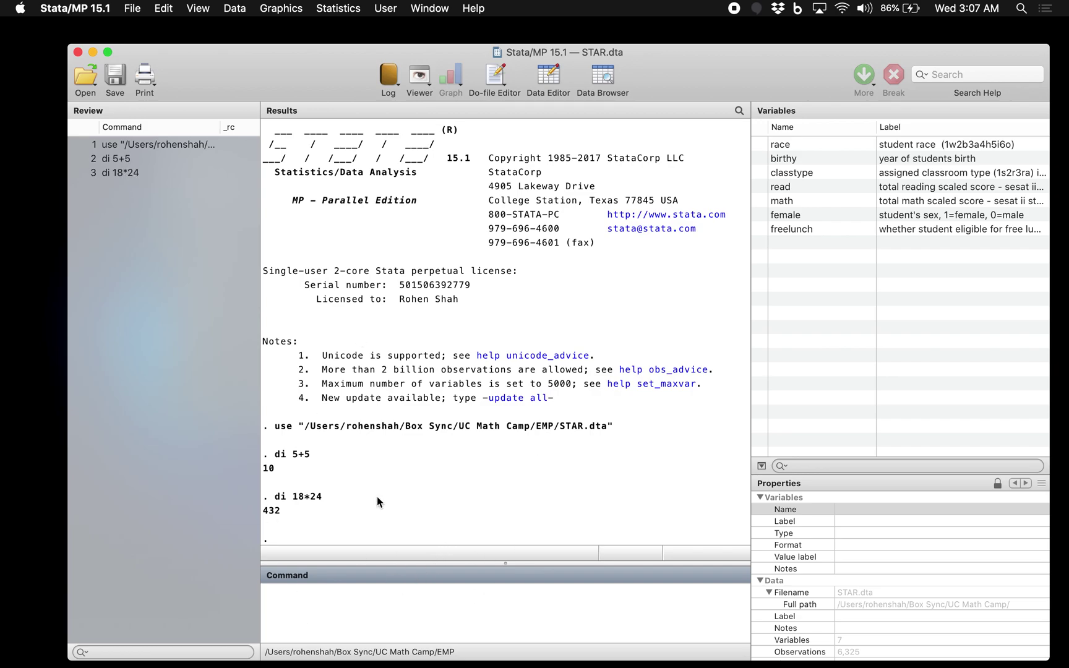
pyautogui.scroll(-2, 468, 506)
pyautogui.write('5+5')
pyautogui.press('Return')
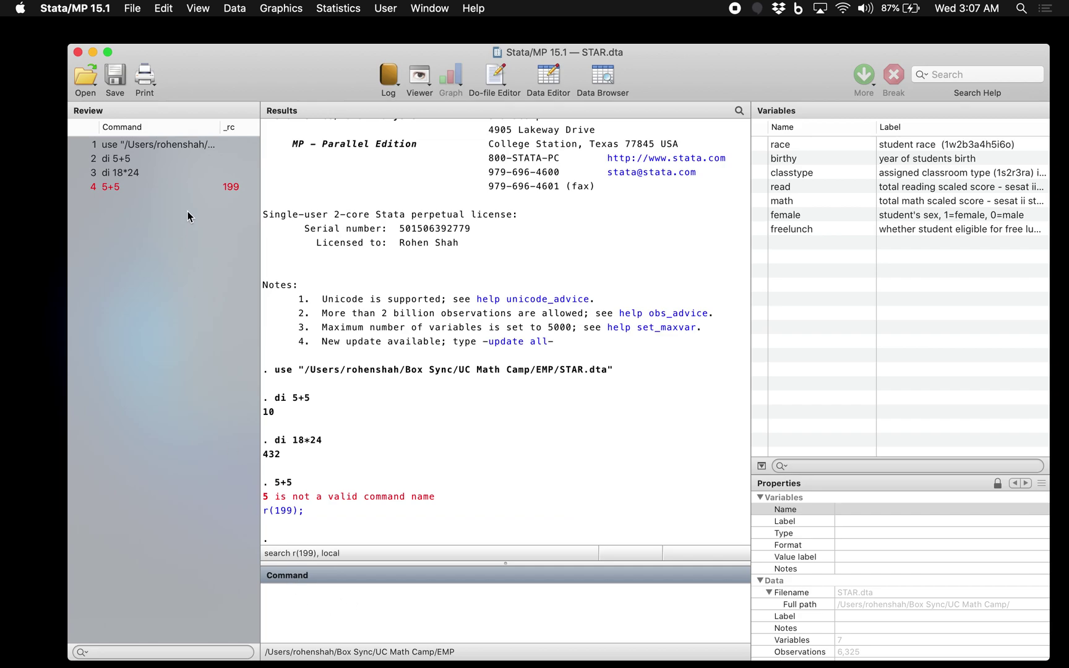
# Step: Recall di 5+5 from the Review pane and rerun it as di 5+6, returning 11
pyautogui.click(120, 163)
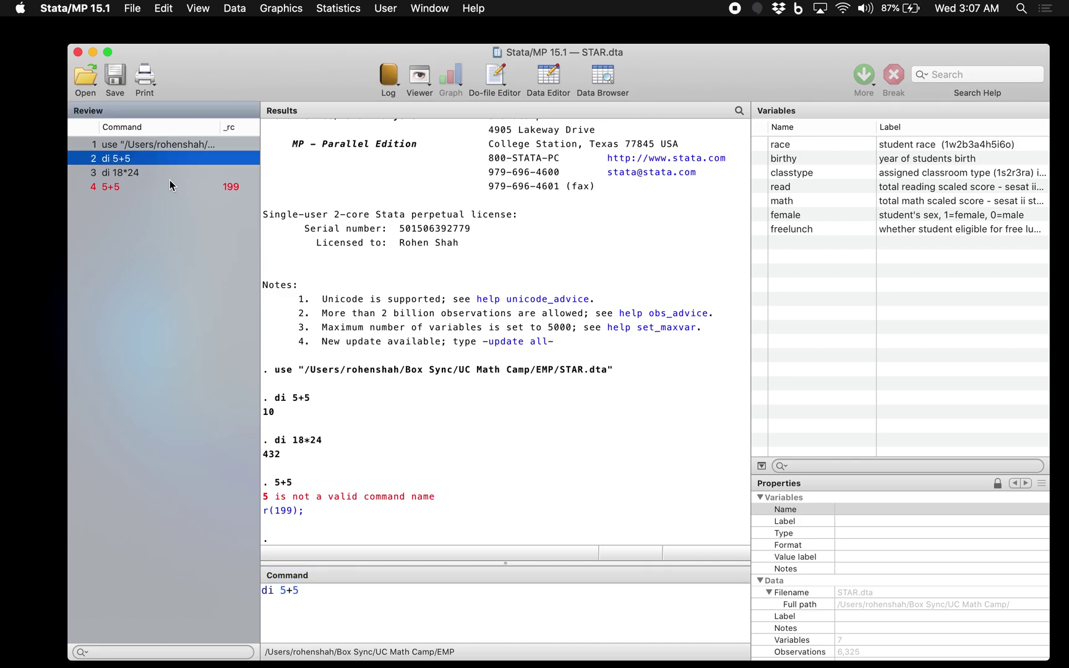
pyautogui.click(310, 593)
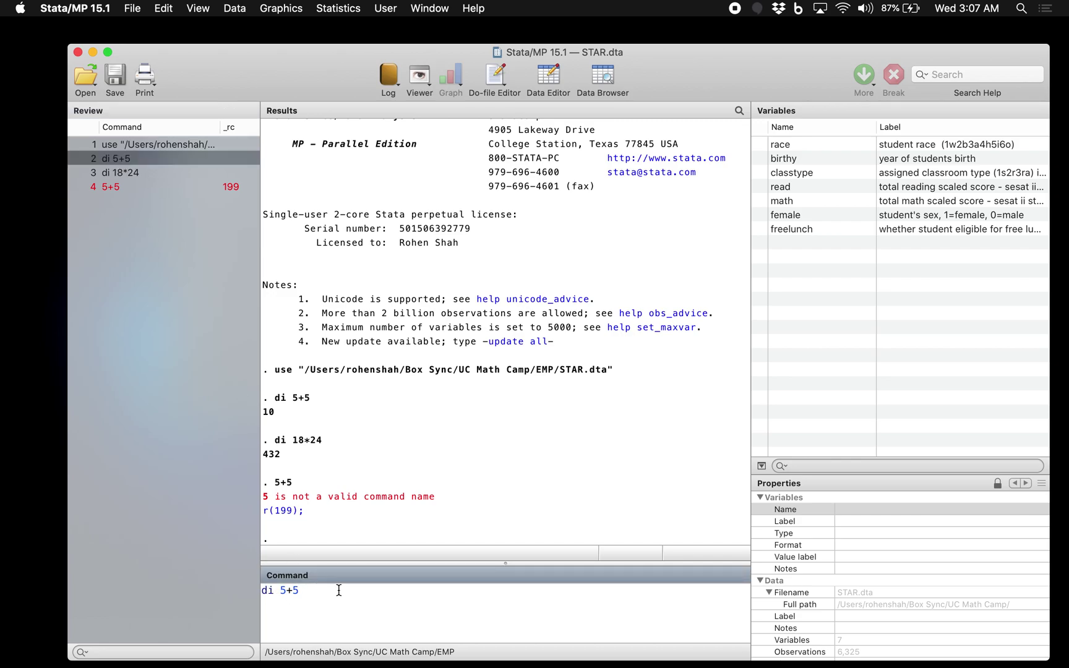
pyautogui.press('BackSpace')
pyautogui.write('6')
pyautogui.press('Return')
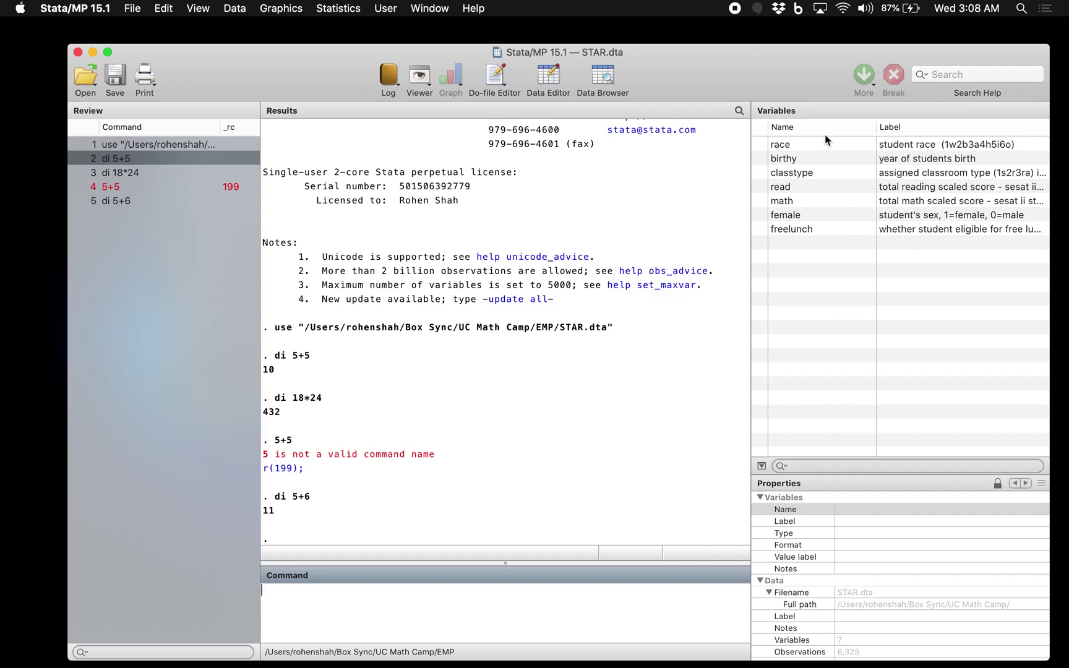
# Step: Show the race variable's properties: label student race, byte, %8.0g, value label srace
pyautogui.click(792, 143)
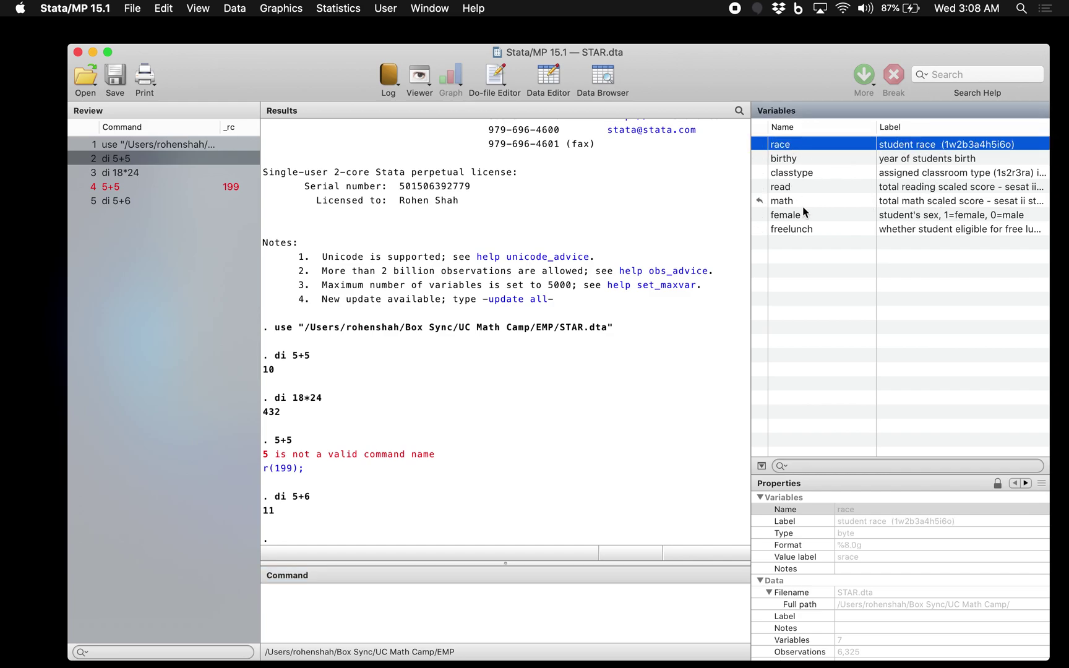
pyautogui.click(385, 611)
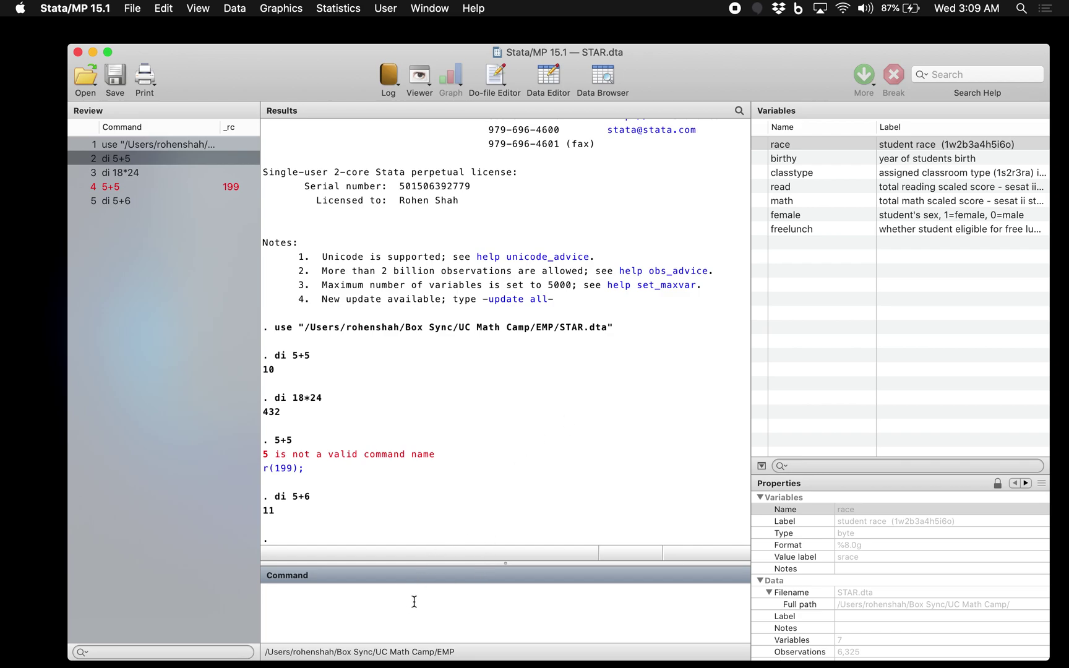
# Step: Run help reg, scroll through the regression help in the Viewer, then close it
pyautogui.write('help reg')
pyautogui.press('Return')
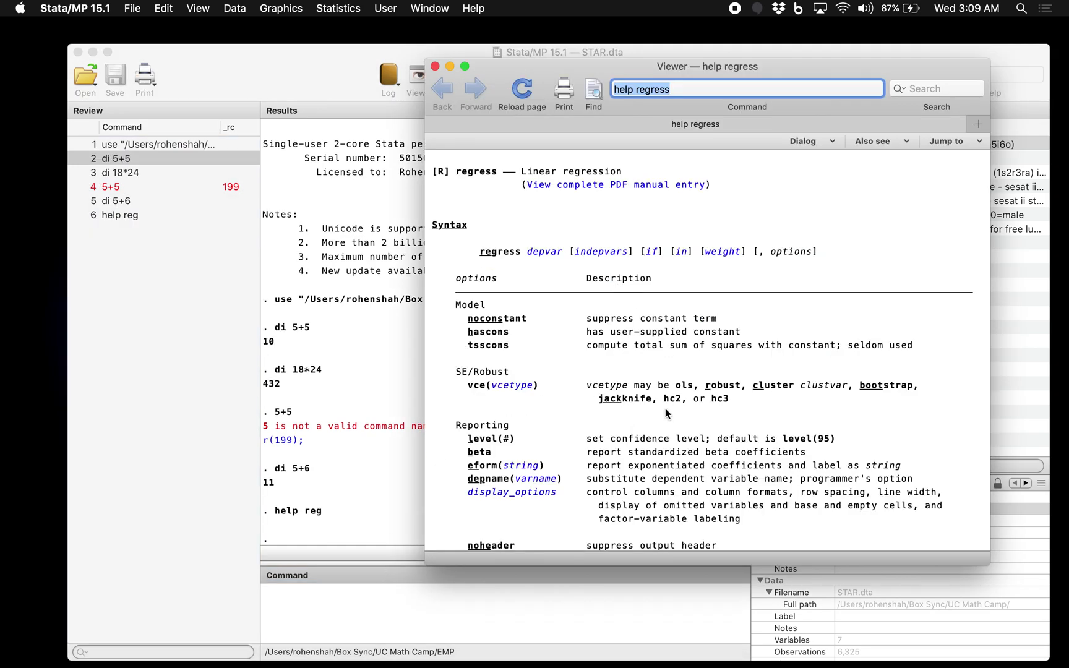
pyautogui.scroll(-2, 666, 412)
pyautogui.scroll(1, 529, 216)
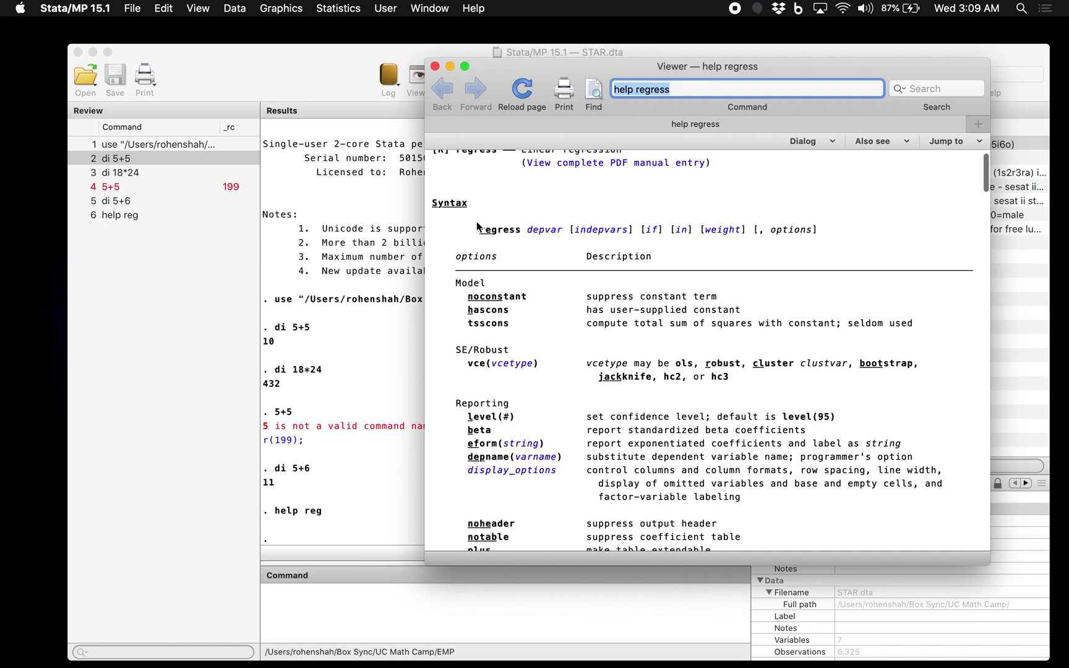
pyautogui.scroll(1, 477, 224)
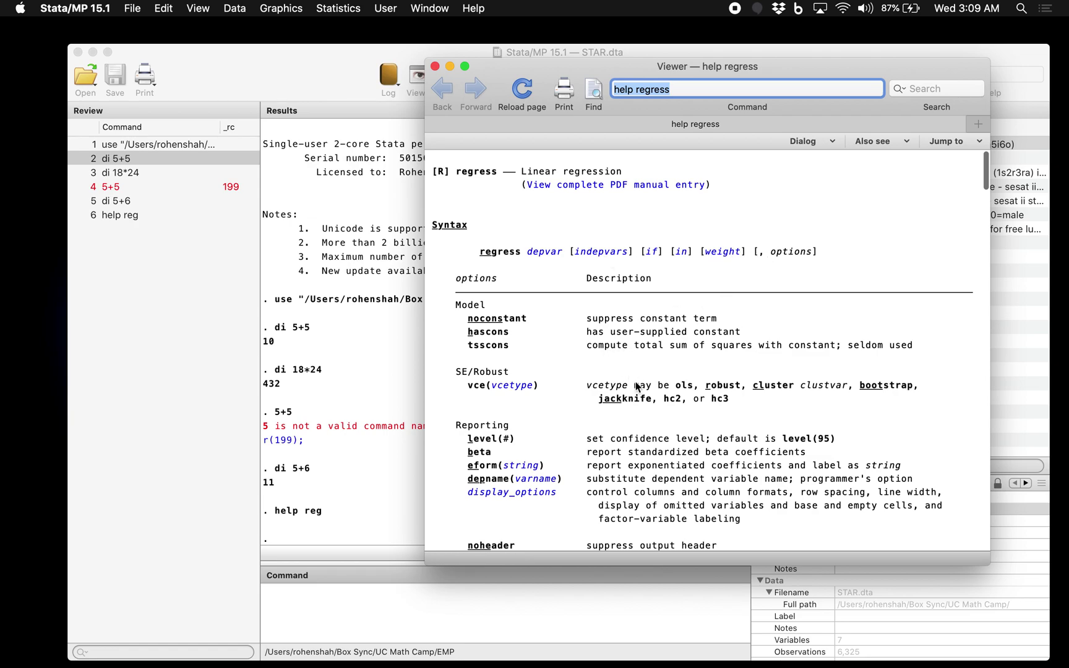
pyautogui.scroll(-4, 638, 396)
pyautogui.scroll(-10, 631, 432)
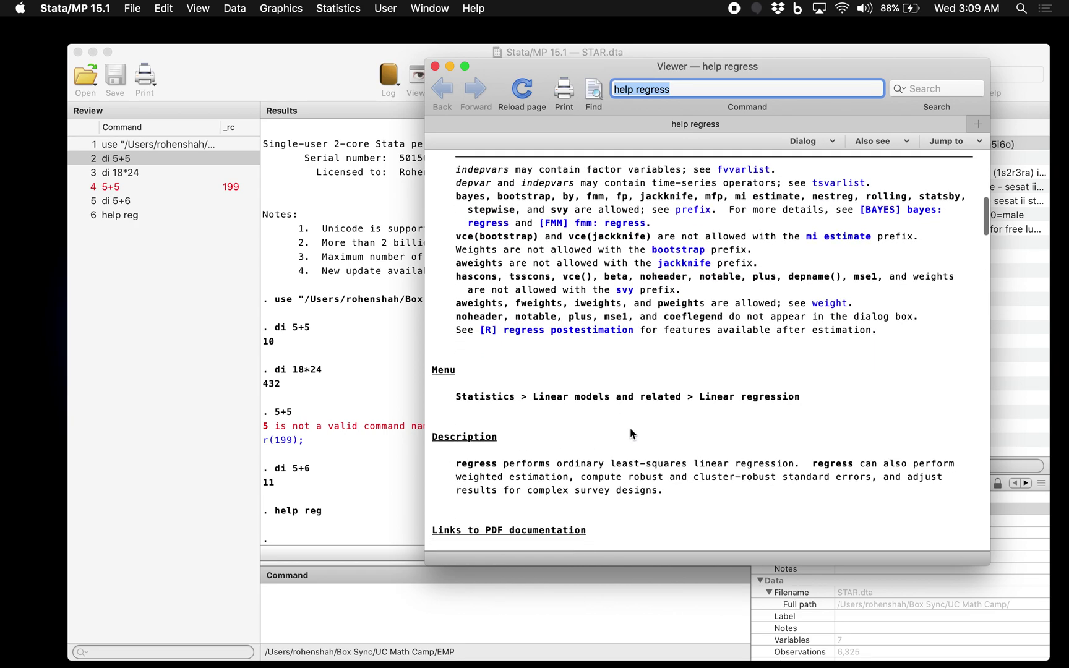
pyautogui.scroll(15, 632, 432)
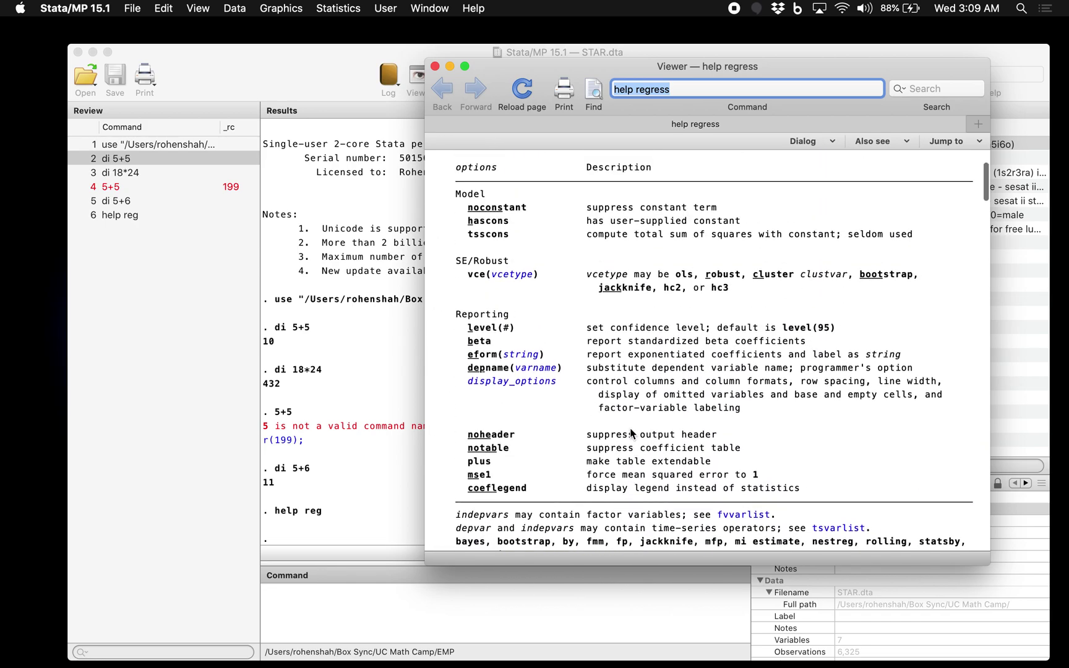
pyautogui.click(435, 67)
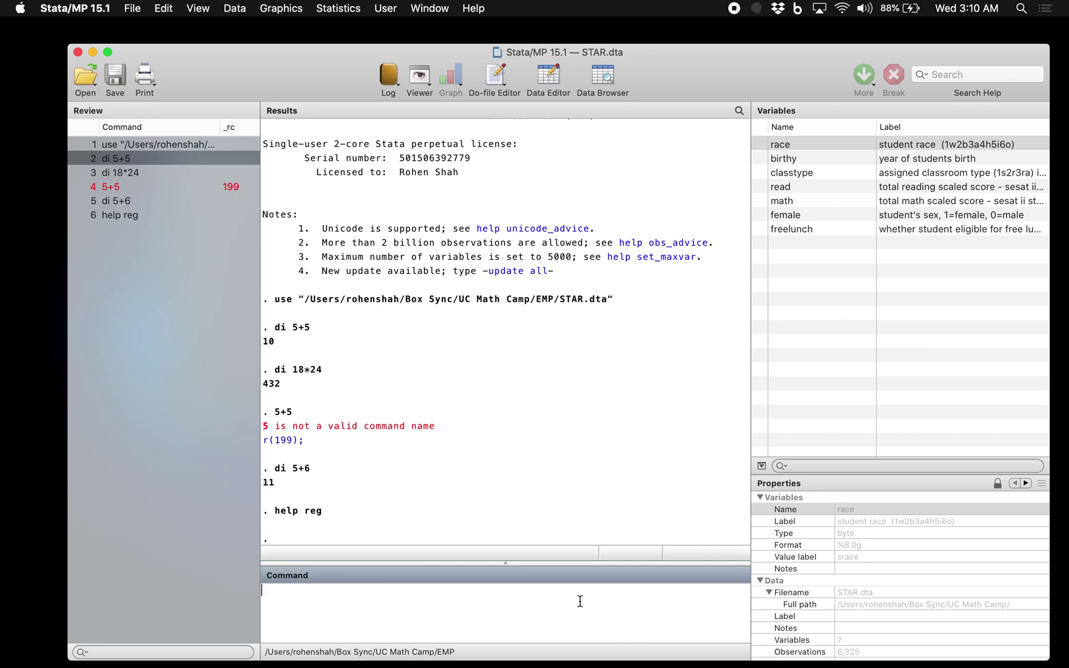
pyautogui.click(146, 8)
# Step: Create a new untitled do-file via File > New > Do-file and place it beside Stata
pyautogui.moveTo(152, 34)
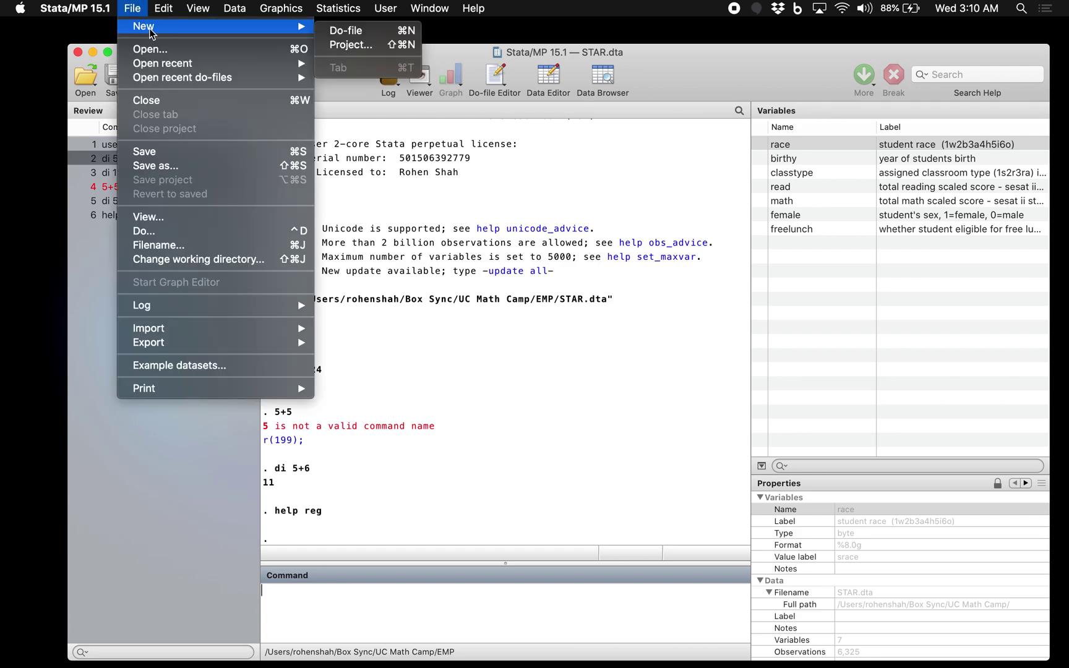
pyautogui.click(364, 32)
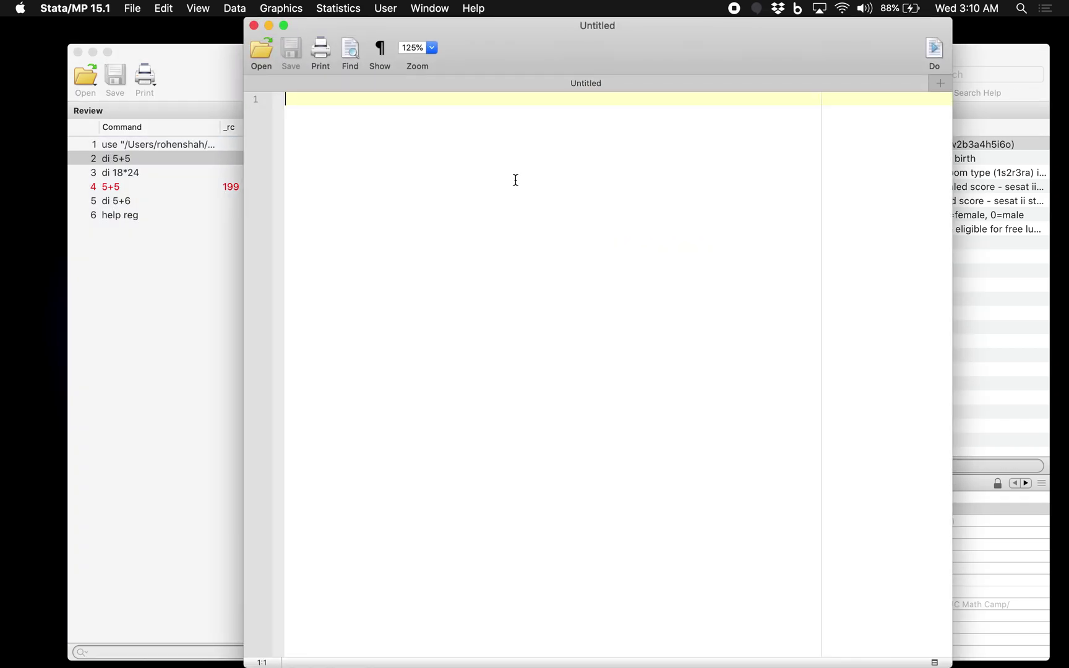
pyautogui.moveTo(514, 34); pyautogui.dragTo(597, 22)
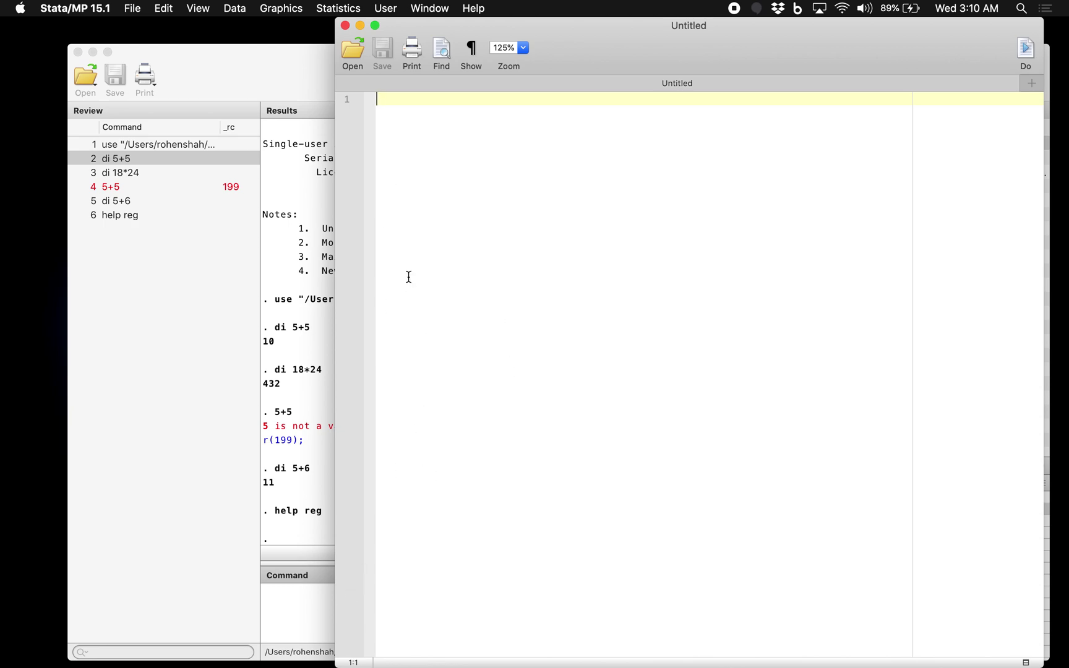
pyautogui.click(302, 599)
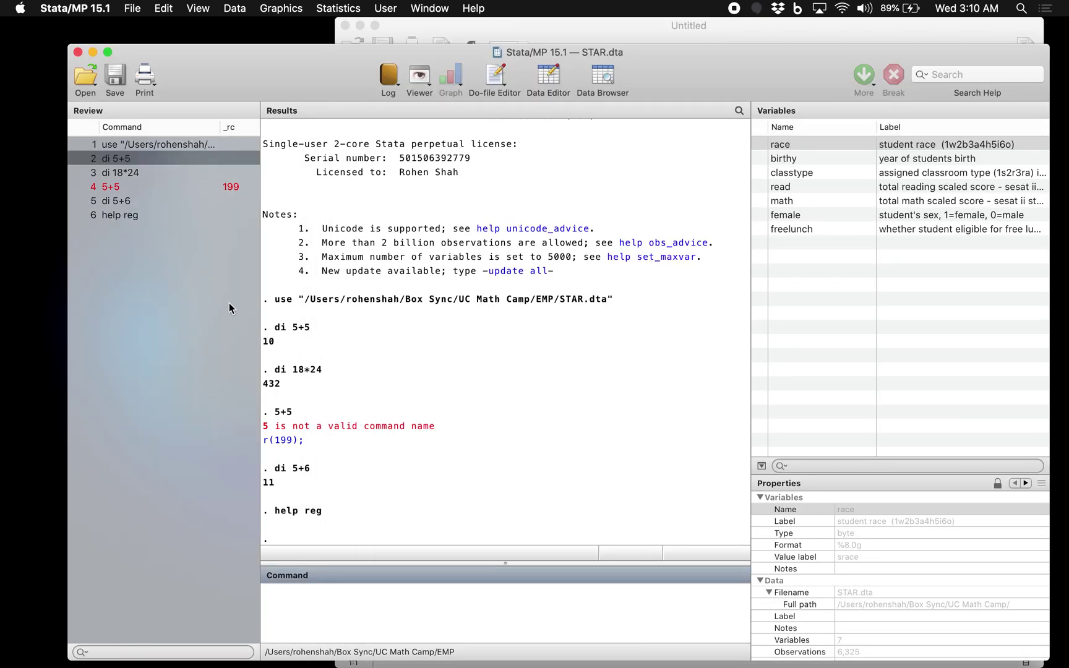
pyautogui.hotkey('ctrl', 'Up')
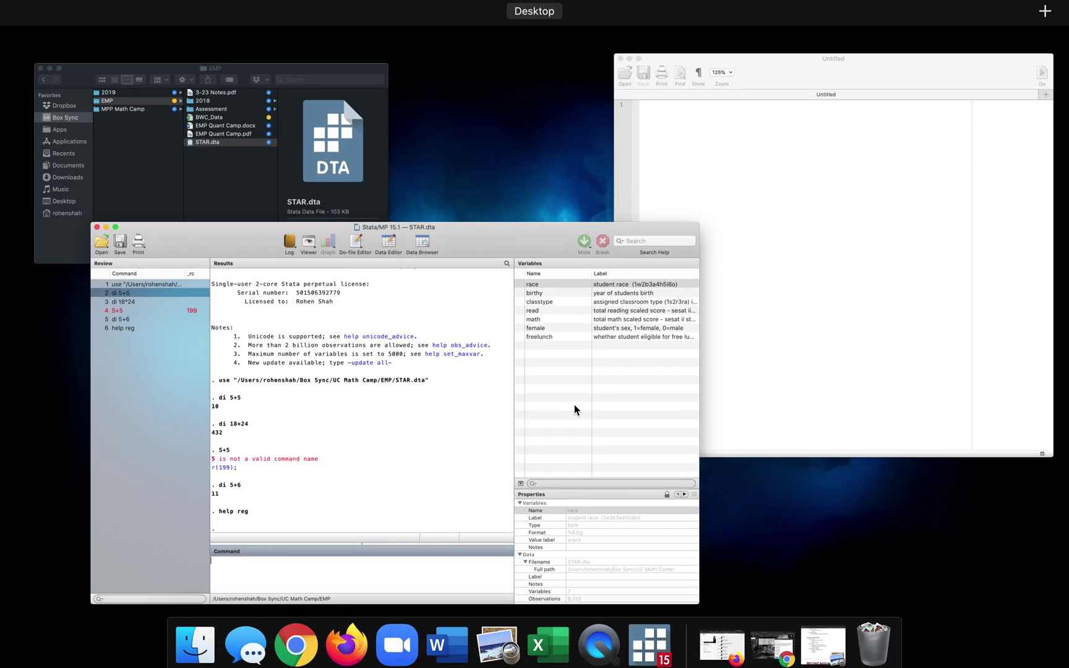
pyautogui.click(786, 143)
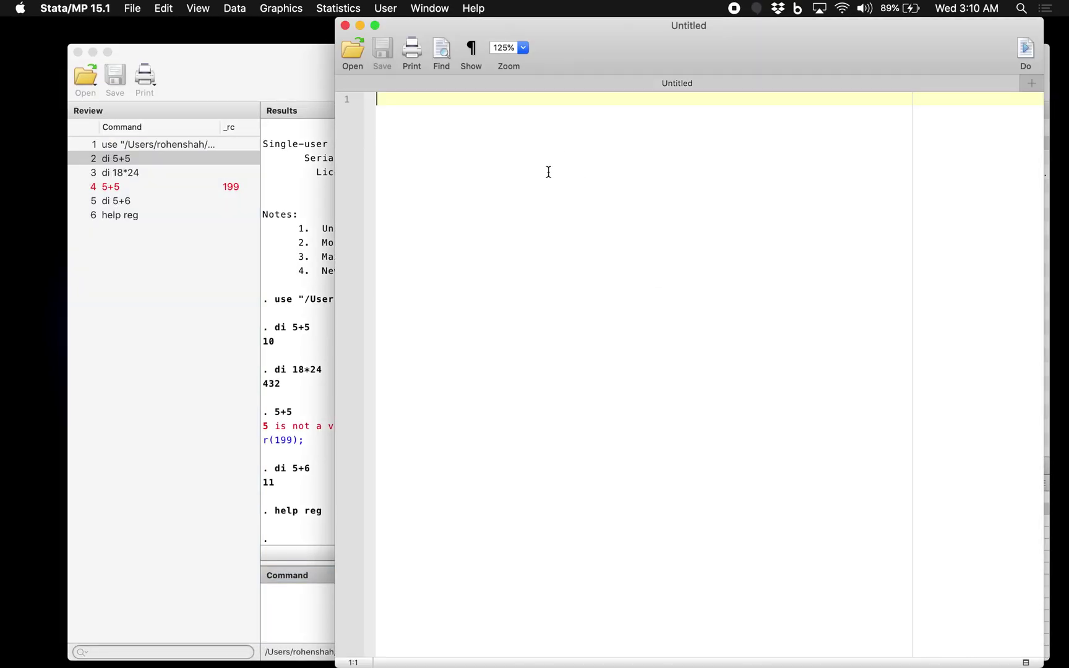
# Step: Type the author's name on line 1 of the do-file, fixing its capitalisation
pyautogui.write('Rohen SHah')
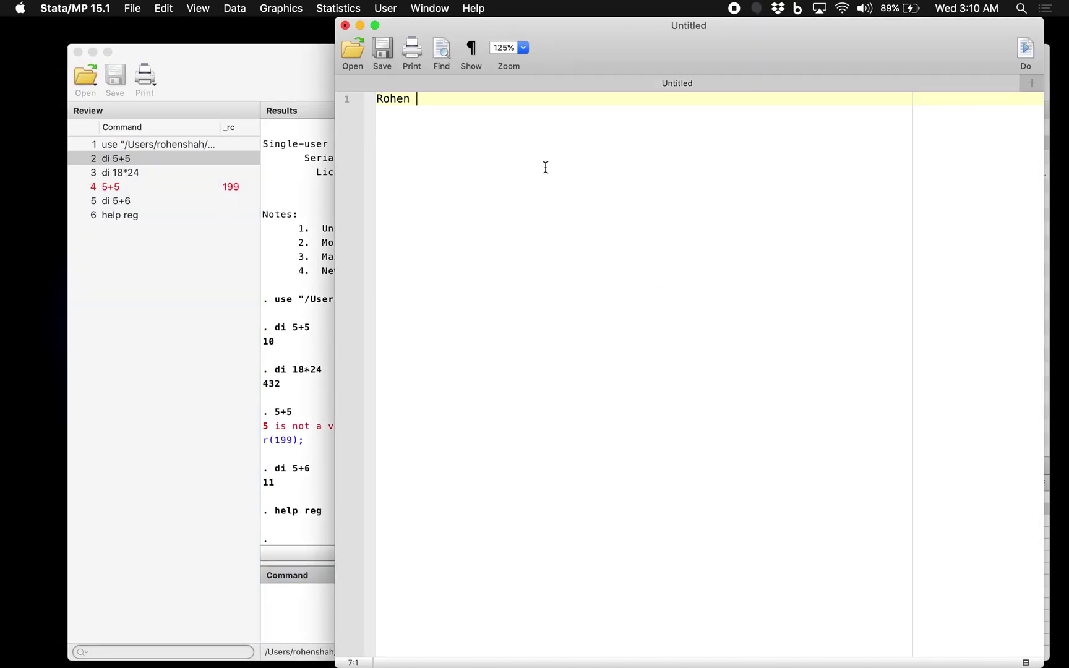
pyautogui.press('BackSpace')
pyautogui.press('BackSpace')
pyautogui.press('BackSpace')
pyautogui.write('hah')
pyautogui.press('Return')
pyautogui.press('Return')
pyautogui.press('Up')
pyautogui.press('Up')
pyautogui.press('Right')
pyautogui.press('Right')
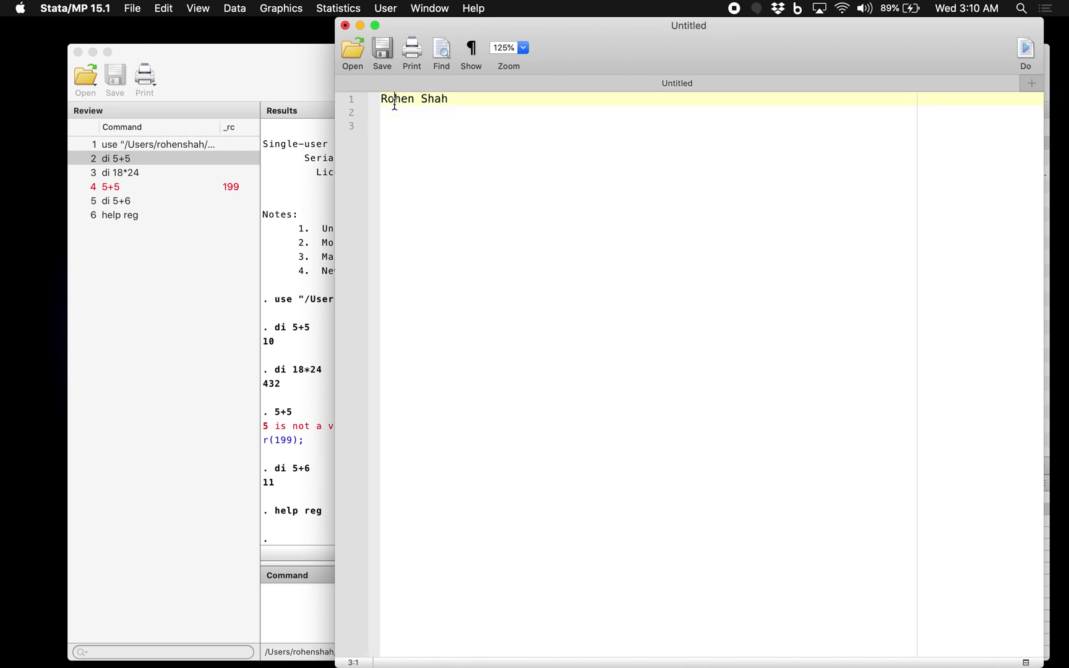
pyautogui.press('Left')
pyautogui.press('Left')
pyautogui.press('Right')
pyautogui.press('Right')
# Step: Prefix the author's name on line 1 with ***** to make it a comment
pyautogui.click(517, 127)
pyautogui.click(448, 99)
pyautogui.moveTo(385, 99); pyautogui.dragTo(453, 99)
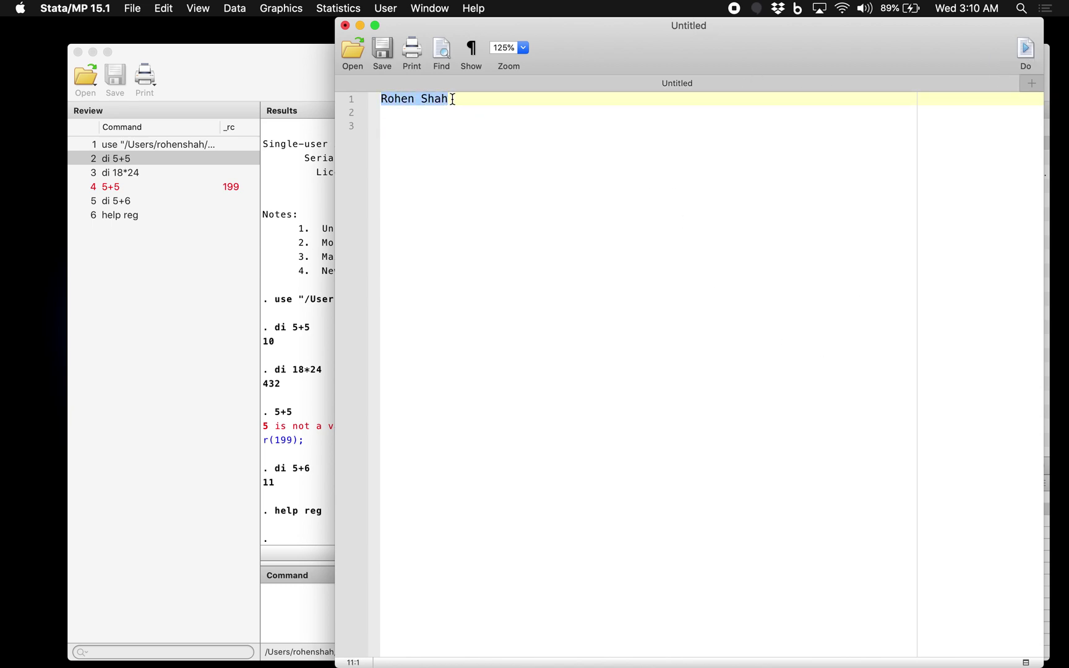
pyautogui.click(453, 99)
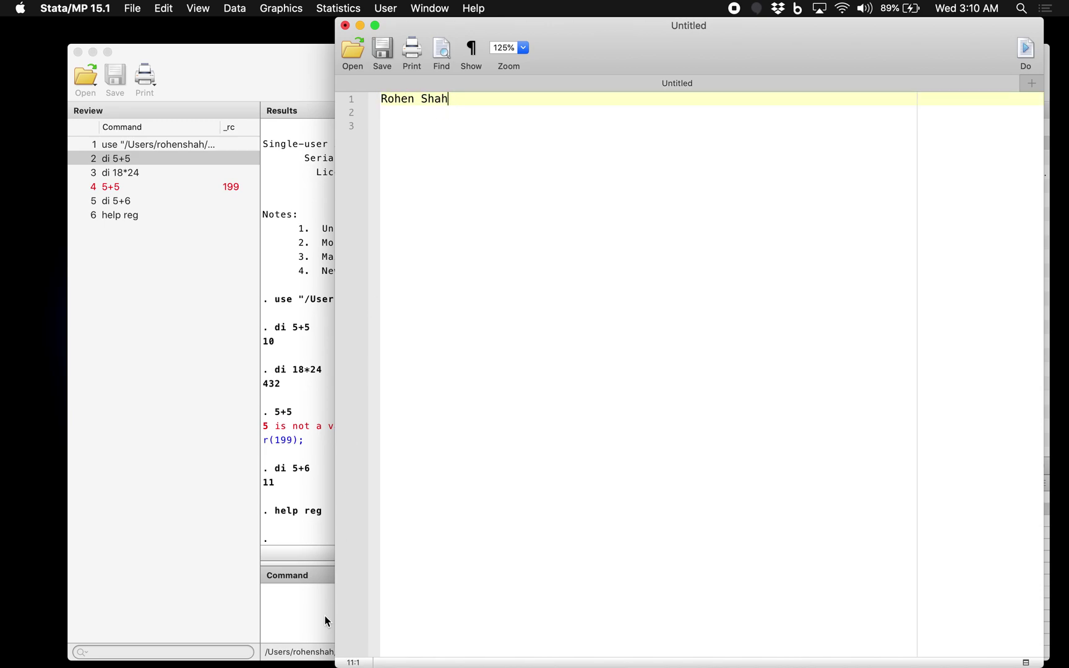
pyautogui.click(440, 100)
pyautogui.click(386, 101)
pyautogui.write('*')
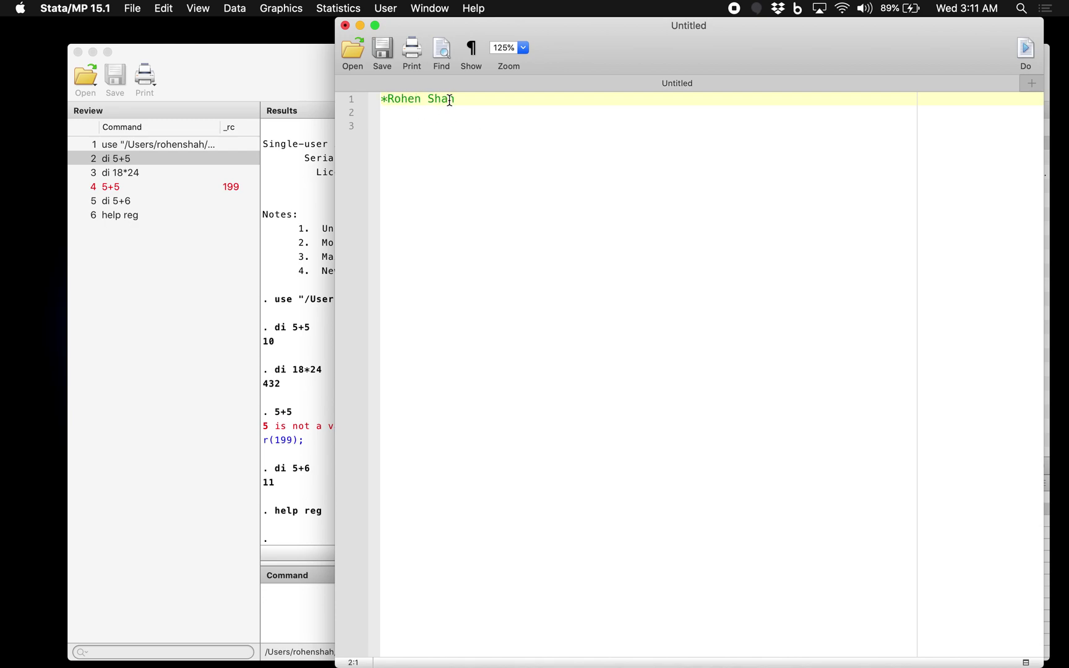
pyautogui.press('Left')
pyautogui.press('Left')
pyautogui.write('***')
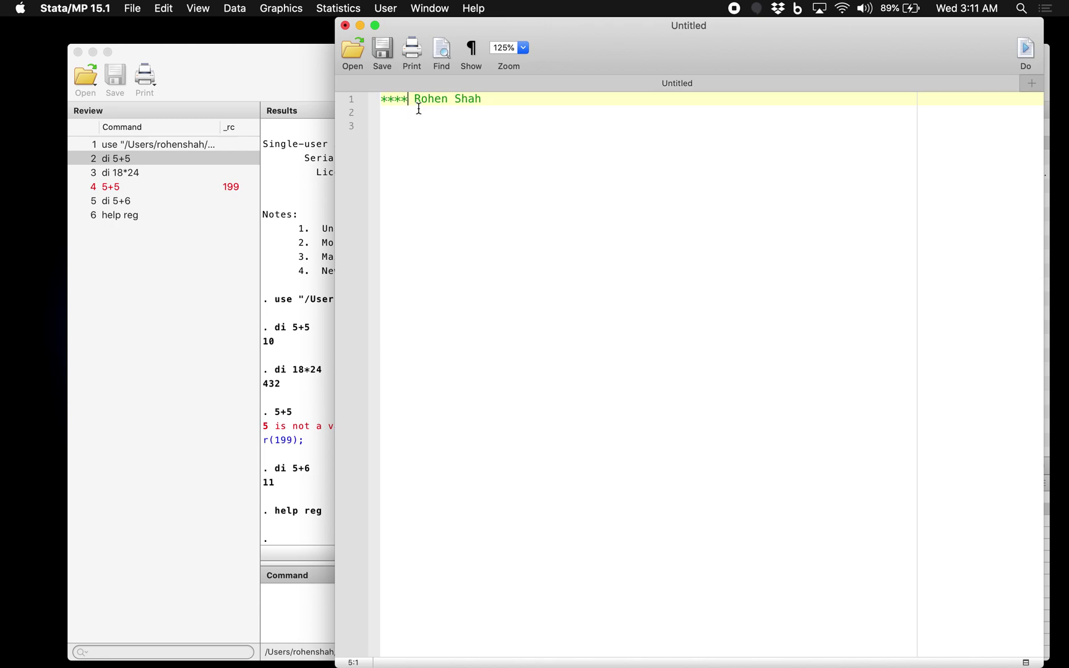
pyautogui.write('*')
pyautogui.click(498, 99)
# Step: Add starred header lines Econ 101, 3/24/2020 and Statistics Project below the name
pyautogui.press('Return')
pyautogui.write('**')
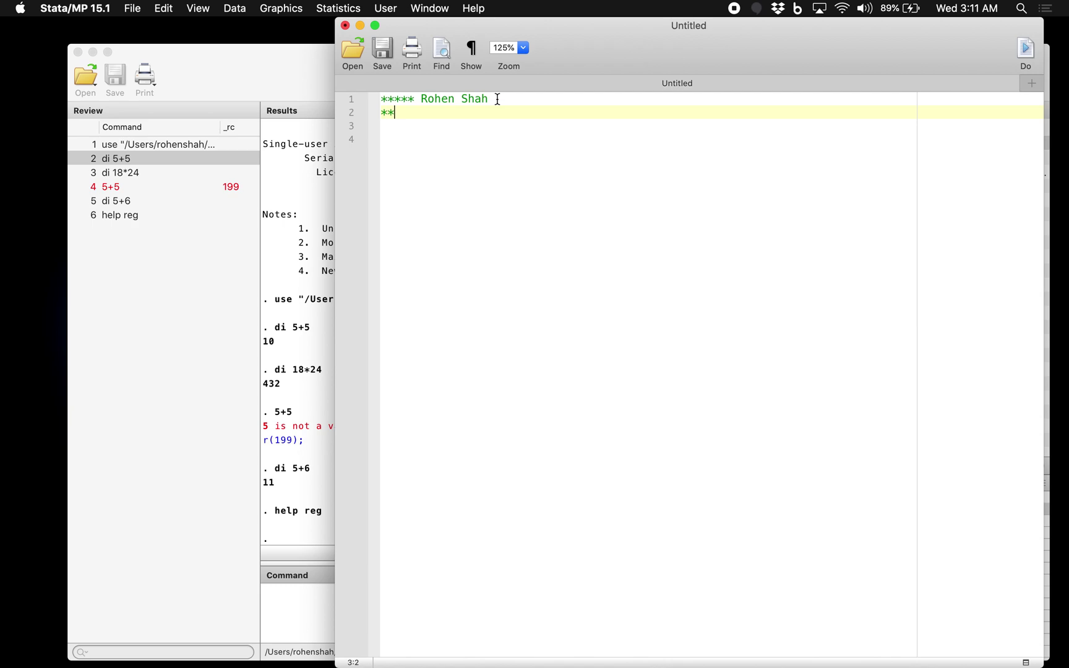
pyautogui.write('***')
pyautogui.press('Return')
pyautogui.write('*****')
pyautogui.press('Return')
pyautogui.write('***** ')
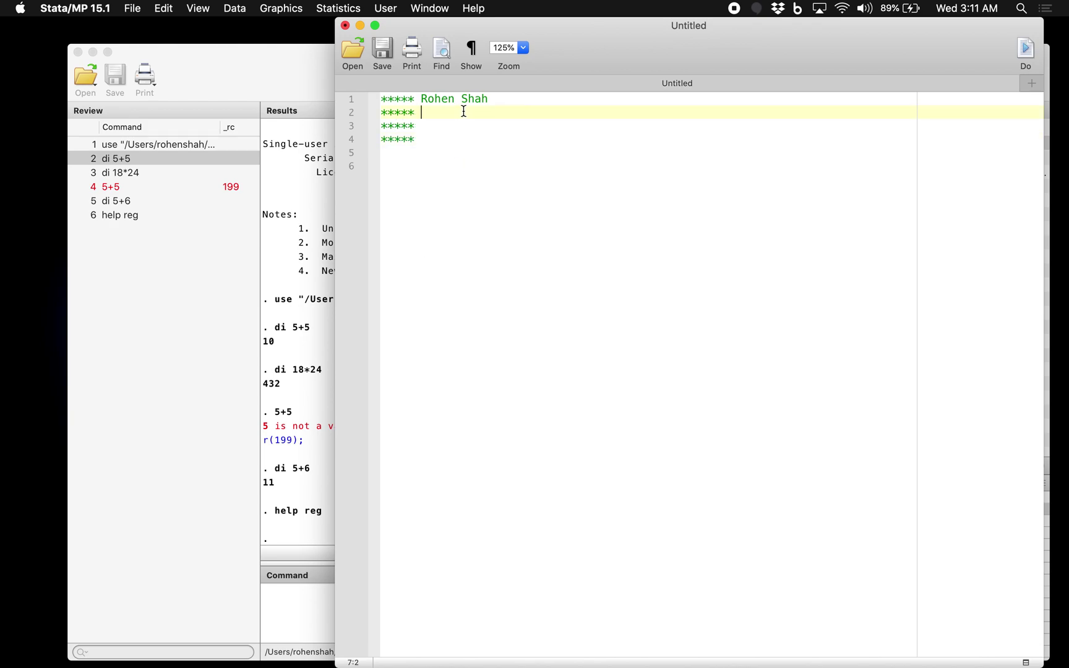
pyautogui.write('Econ 101')
pyautogui.tripleClick(459, 131)
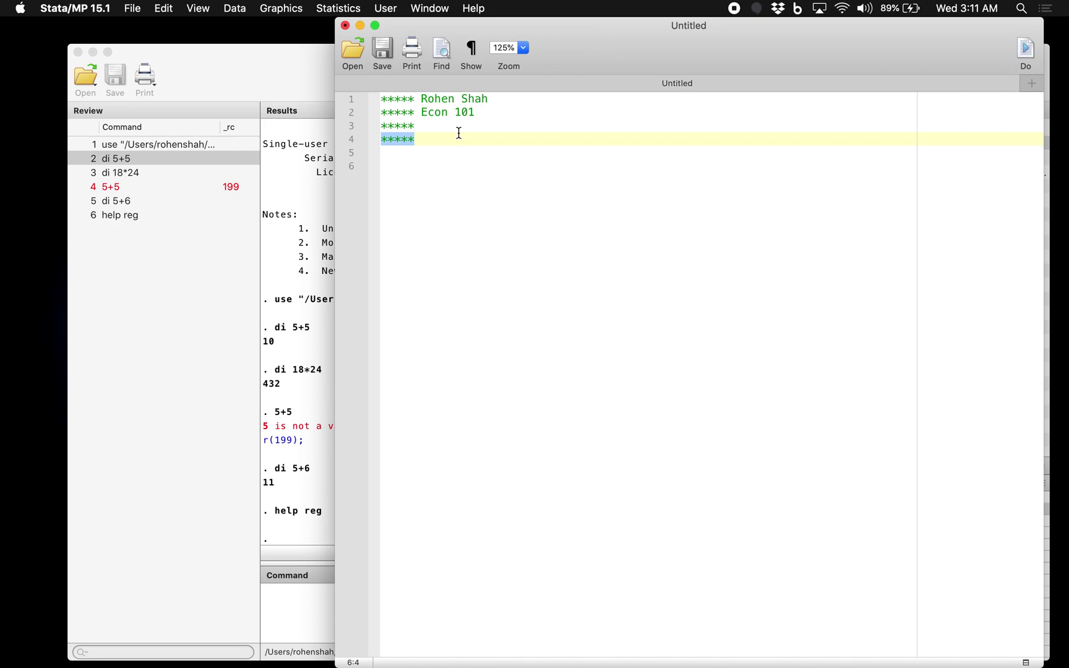
pyautogui.click(459, 131)
pyautogui.write('3/24/2020')
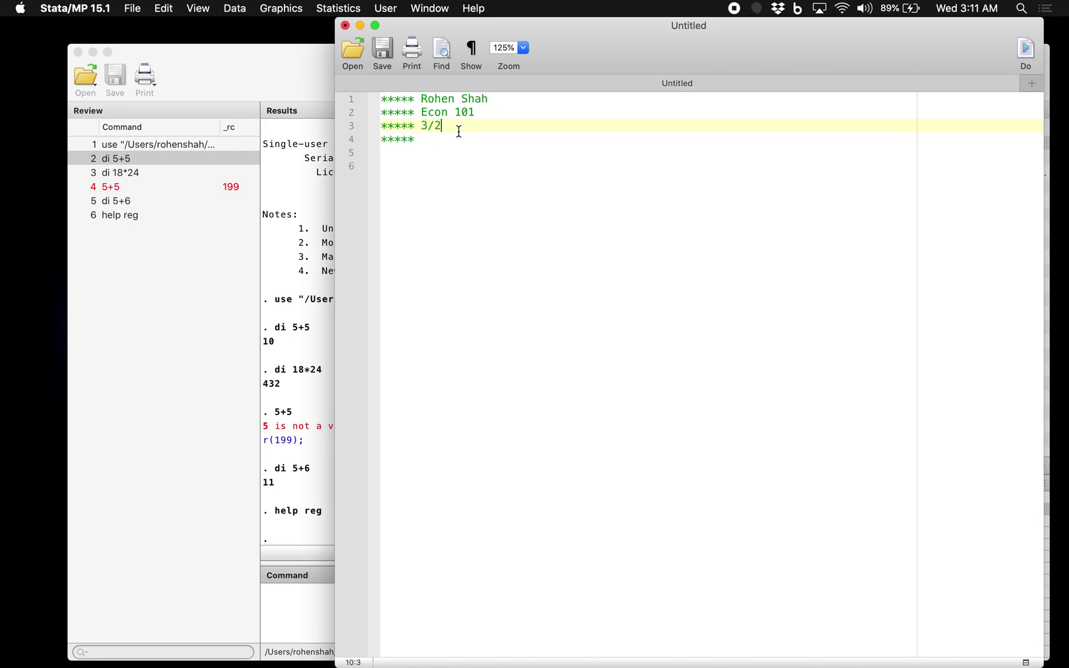
pyautogui.click(463, 139)
pyautogui.write('Statistics P')
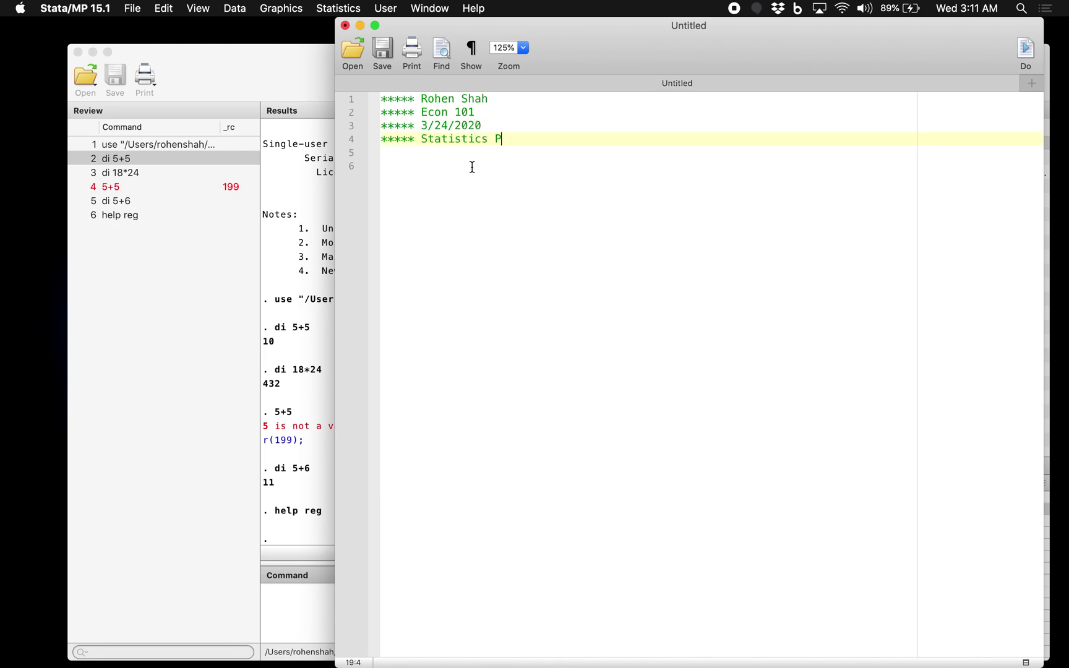
pyautogui.write('roject')
pyautogui.click(462, 188)
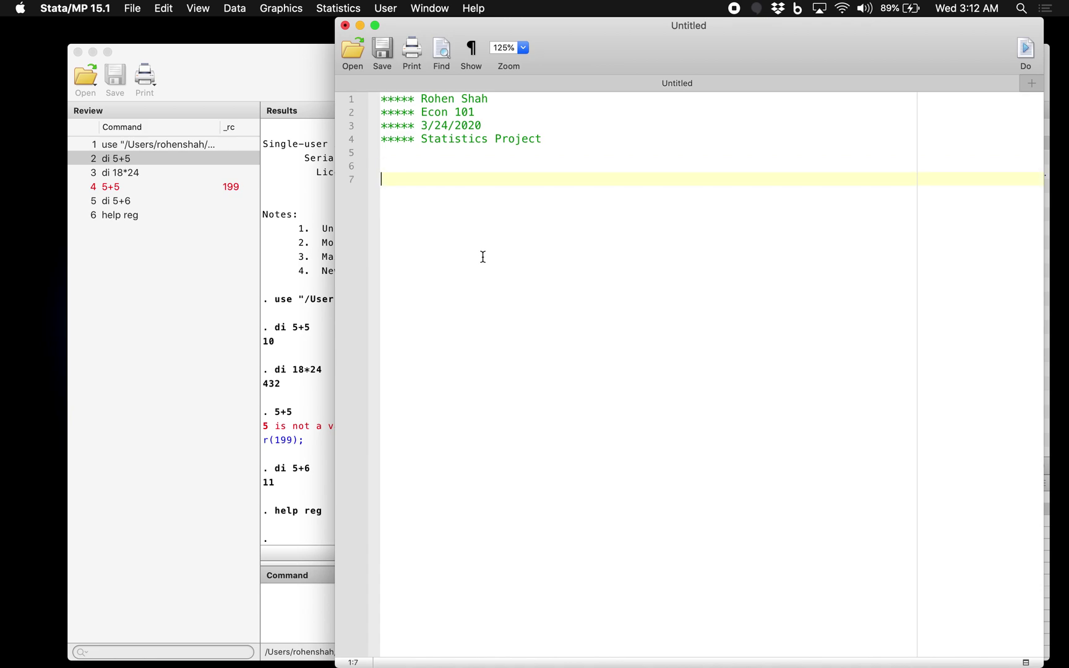
# Step: Write di 5+5 and the comment *this is to add this to that below the header
pyautogui.write('di 5+5')
pyautogui.press('Return')
pyautogui.write('*this is to')
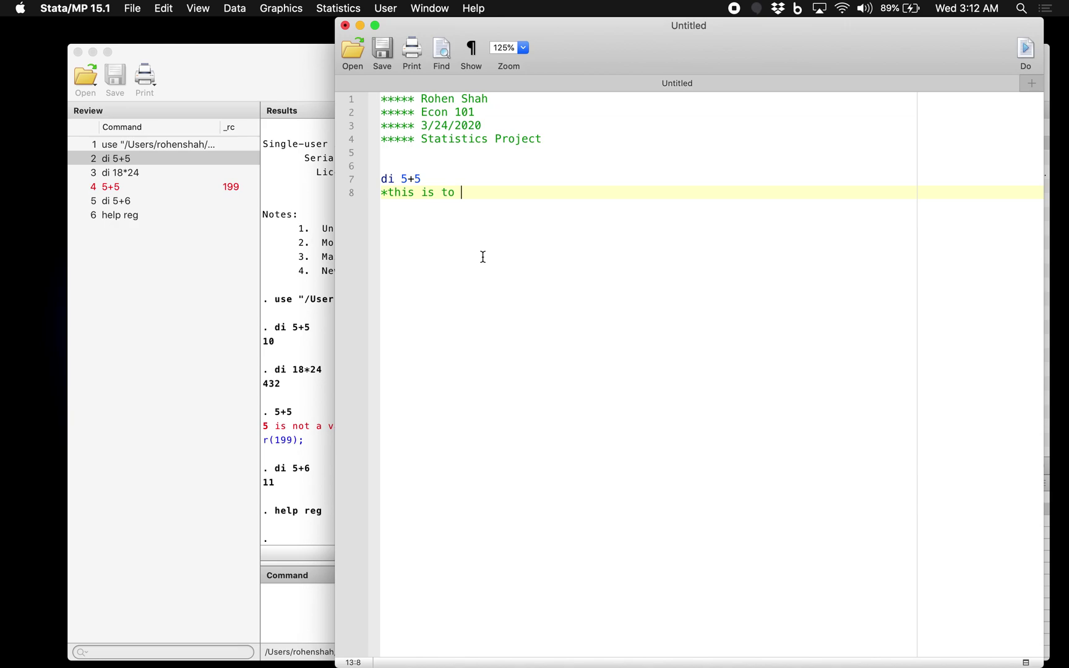
pyautogui.write(' add this to that')
pyautogui.press('Return')
pyautogui.press('Return')
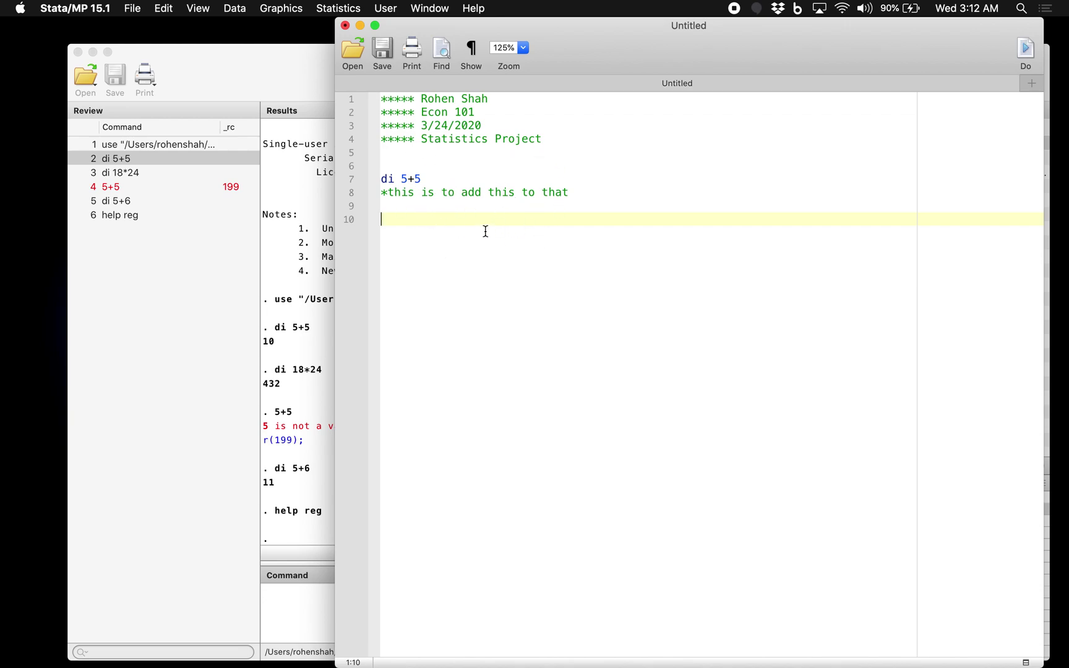
# Step: Point out the di 5+5 command and its comment line in the do-file
pyautogui.click(390, 187)
pyautogui.click(403, 243)
pyautogui.click(384, 179)
pyautogui.doubleClick(406, 178)
pyautogui.click(407, 175)
pyautogui.click(420, 206)
pyautogui.click(425, 221)
pyautogui.click(418, 175)
pyautogui.click(418, 179)
pyautogui.click(411, 228)
pyautogui.click(456, 179)
pyautogui.click(442, 220)
pyautogui.click(441, 182)
pyautogui.click(424, 224)
pyautogui.click(434, 185)
pyautogui.click(438, 216)
# Step: Clear the loaded data with the clear command
pyautogui.click(301, 615)
pyautogui.write('clear')
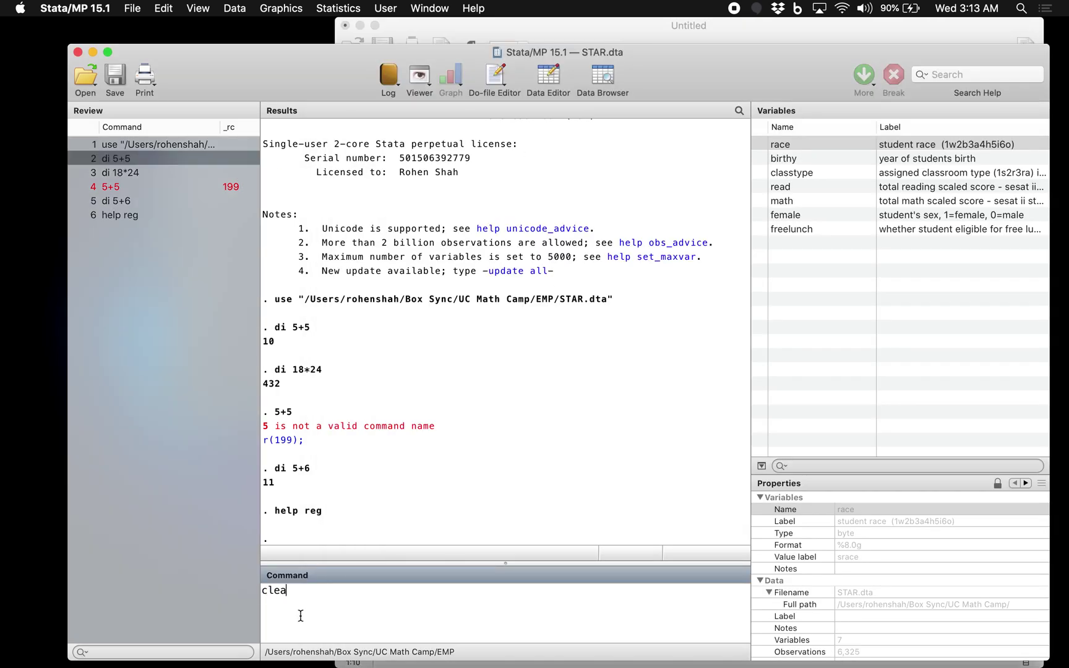
pyautogui.press('Return')
# Step: Run the whole do-file with Do and check the header echo and result 10
pyautogui.hotkey('ctrl', 'Up')
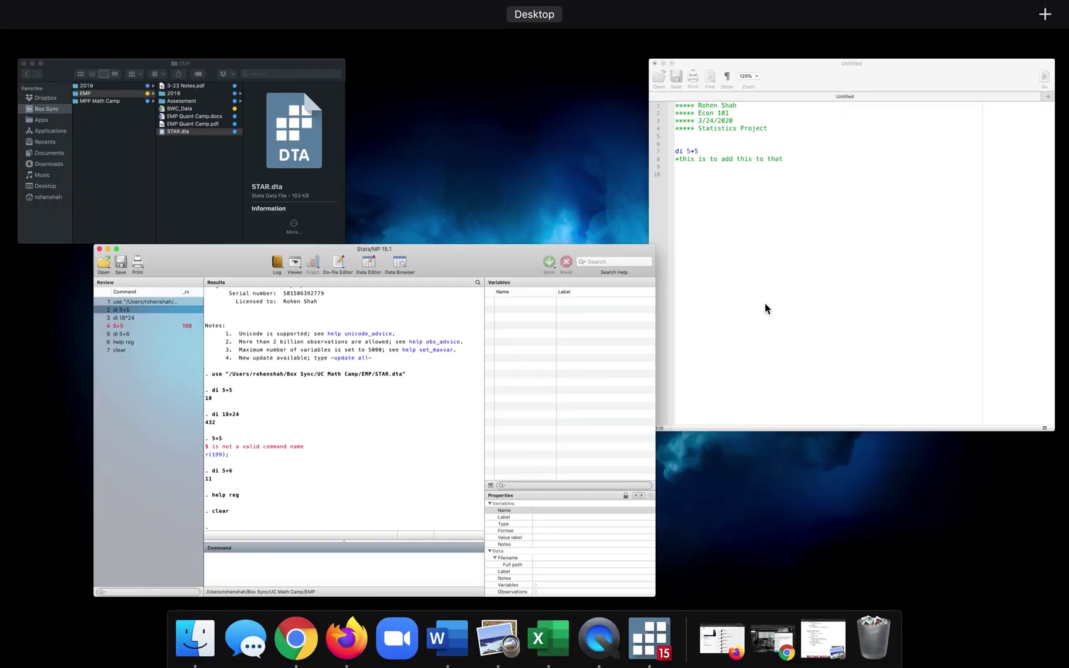
pyautogui.click(764, 306)
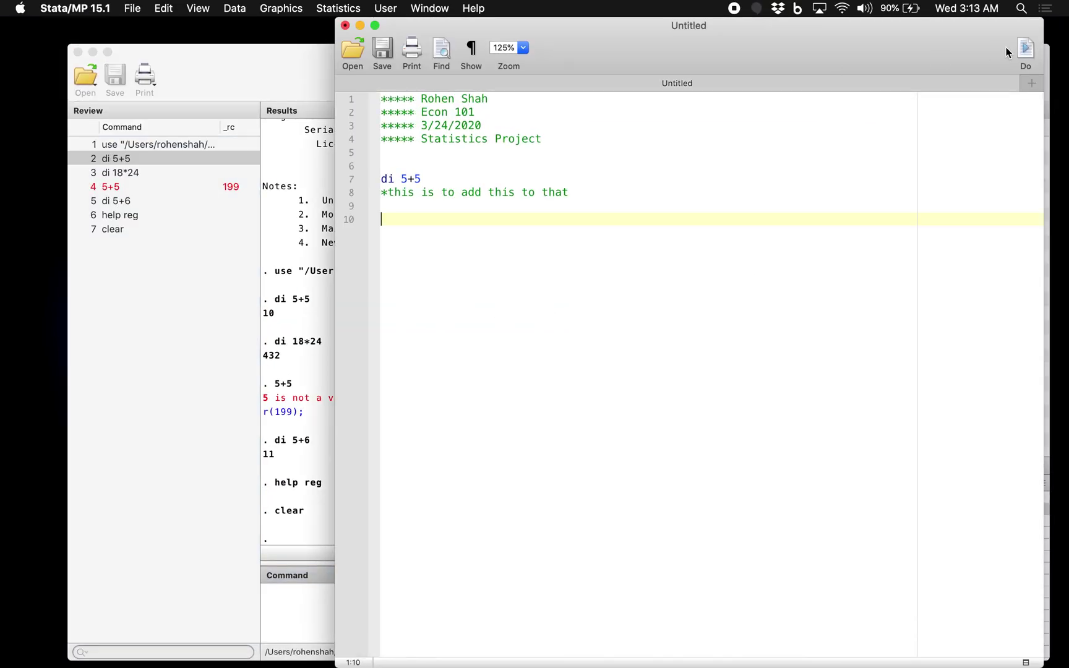
pyautogui.click(1026, 50)
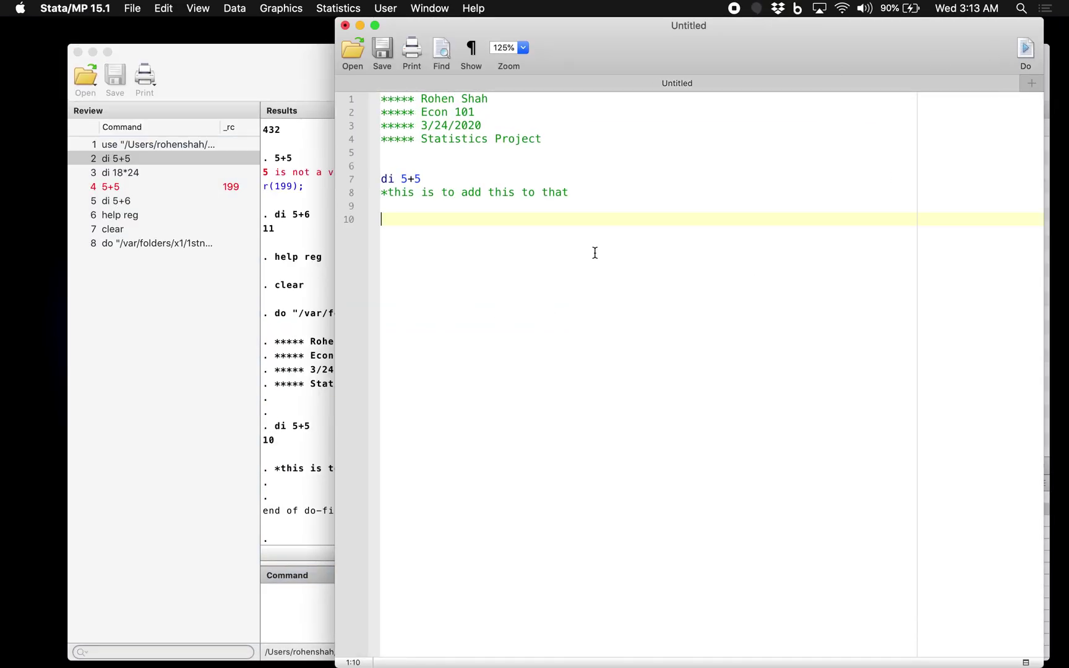
pyautogui.click(301, 577)
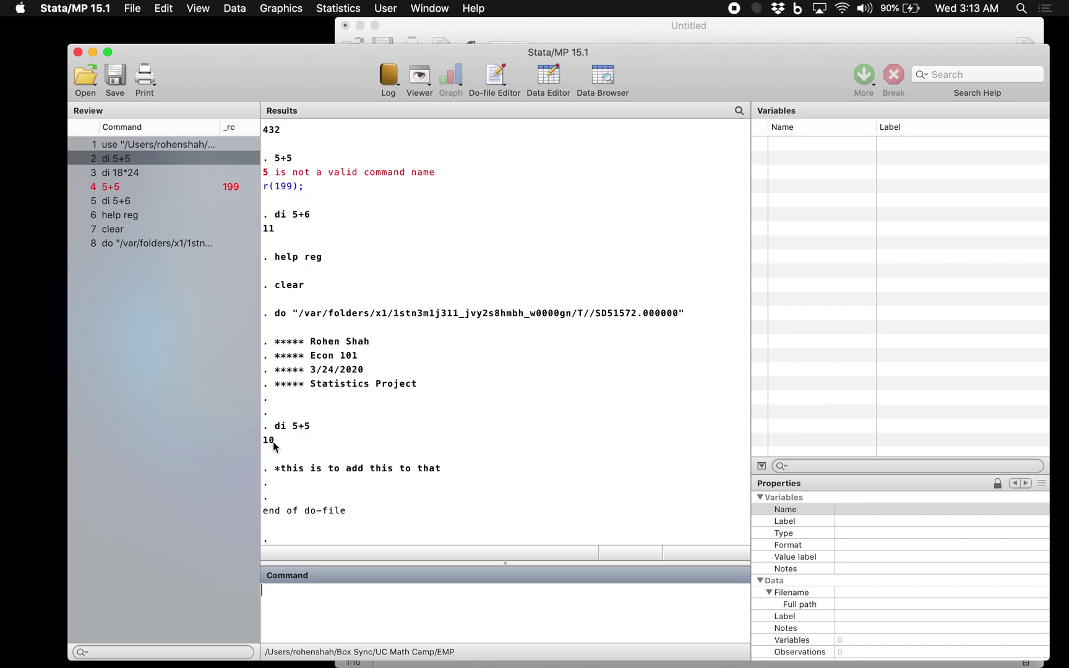
pyautogui.hotkey('ctrl', 'Up')
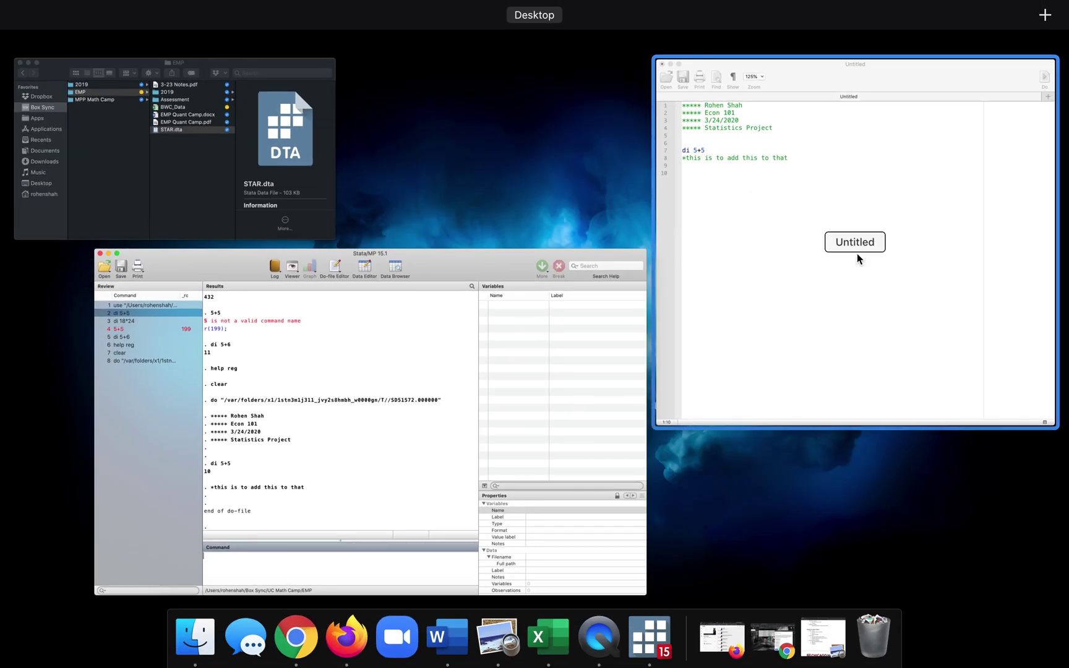
pyautogui.click(857, 253)
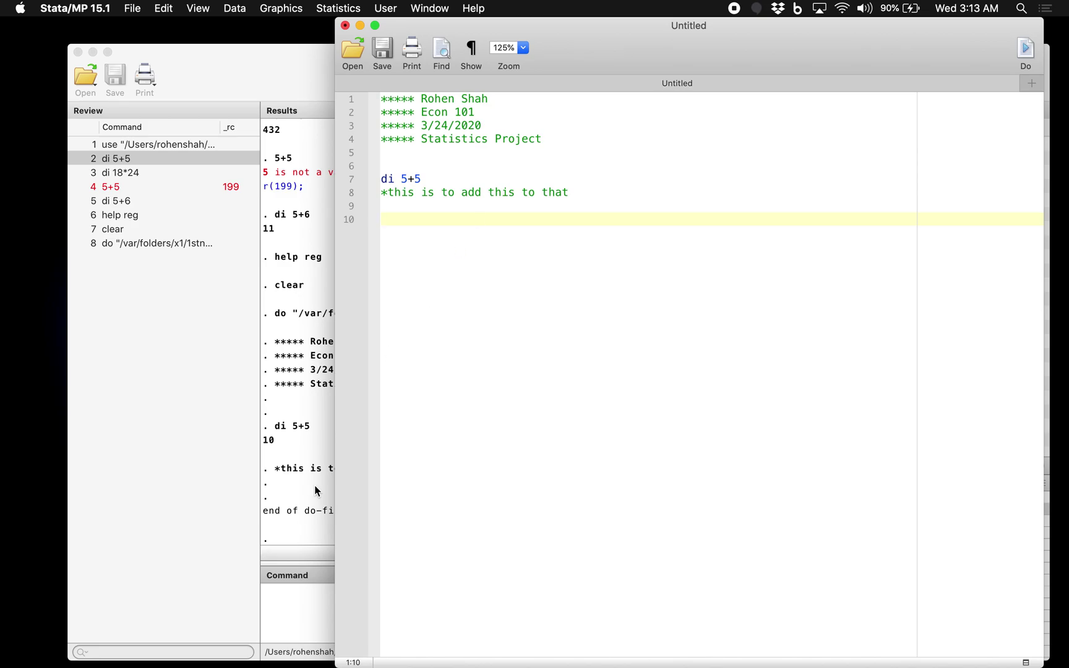
pyautogui.click(315, 485)
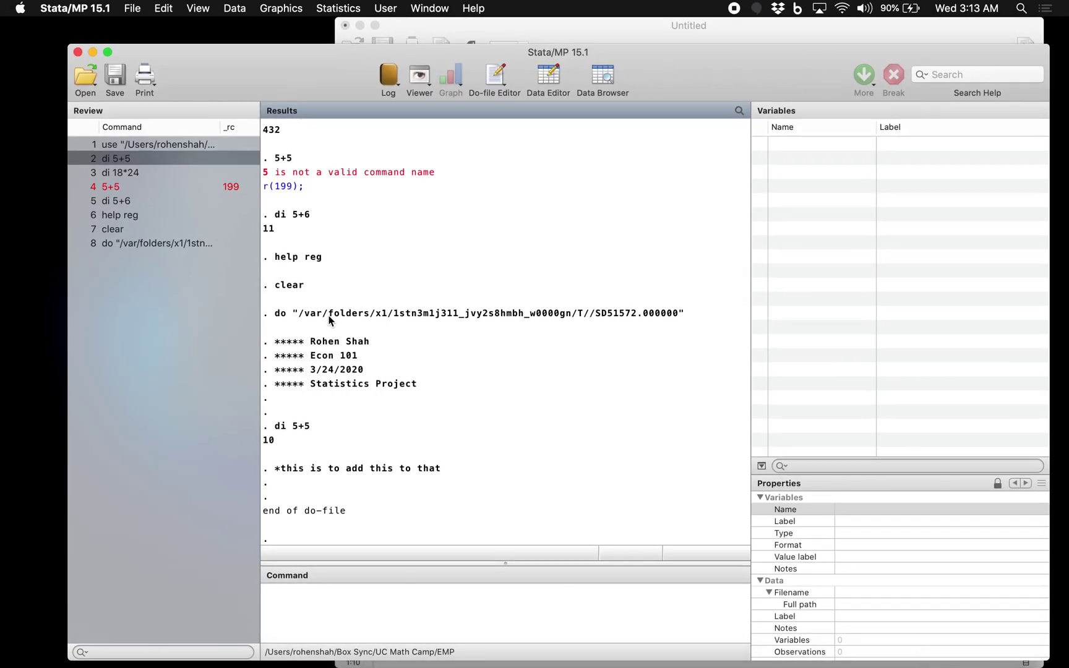
pyautogui.hotkey('ctrl', 'Up')
pyautogui.click(1002, 227)
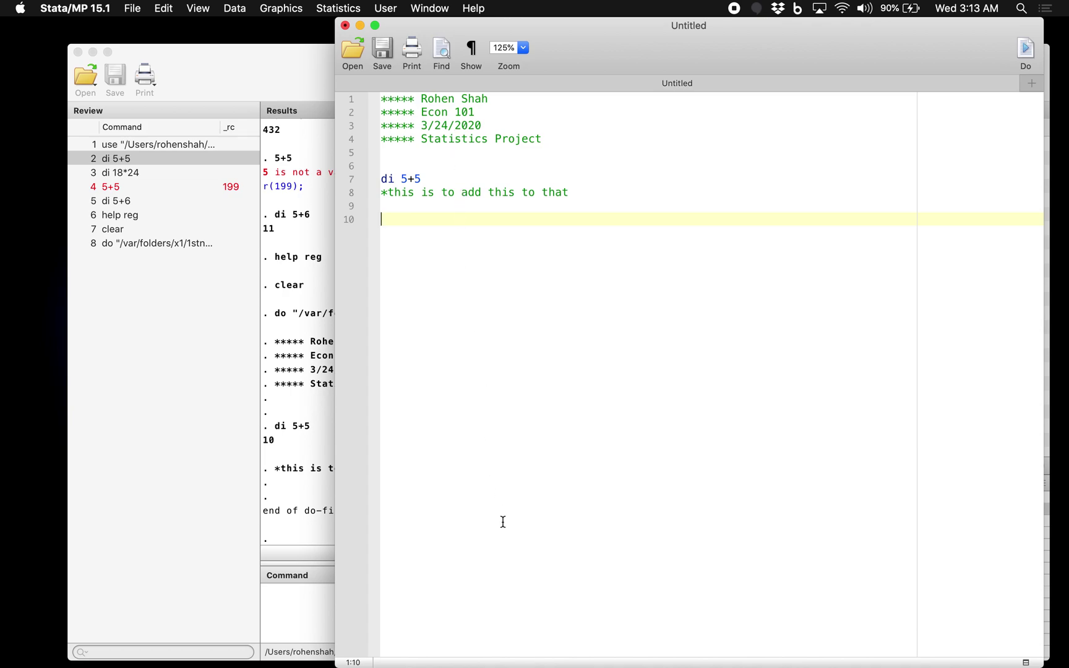
# Step: Add di 18*4 on line 10 and run the whole do-file, checking the results in Stata
pyautogui.write('di 18*4')
pyautogui.press('Return')
pyautogui.press('BackSpace')
pyautogui.click(1027, 50)
pyautogui.click(173, 519)
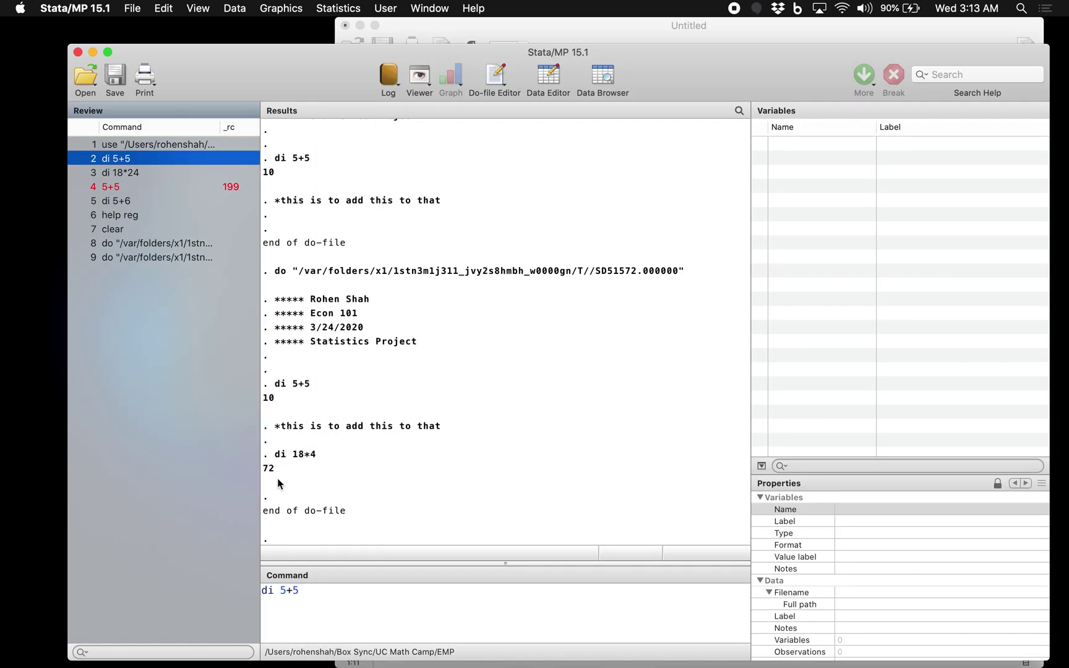
pyautogui.hotkey('ctrl', 'Up')
pyautogui.click(793, 328)
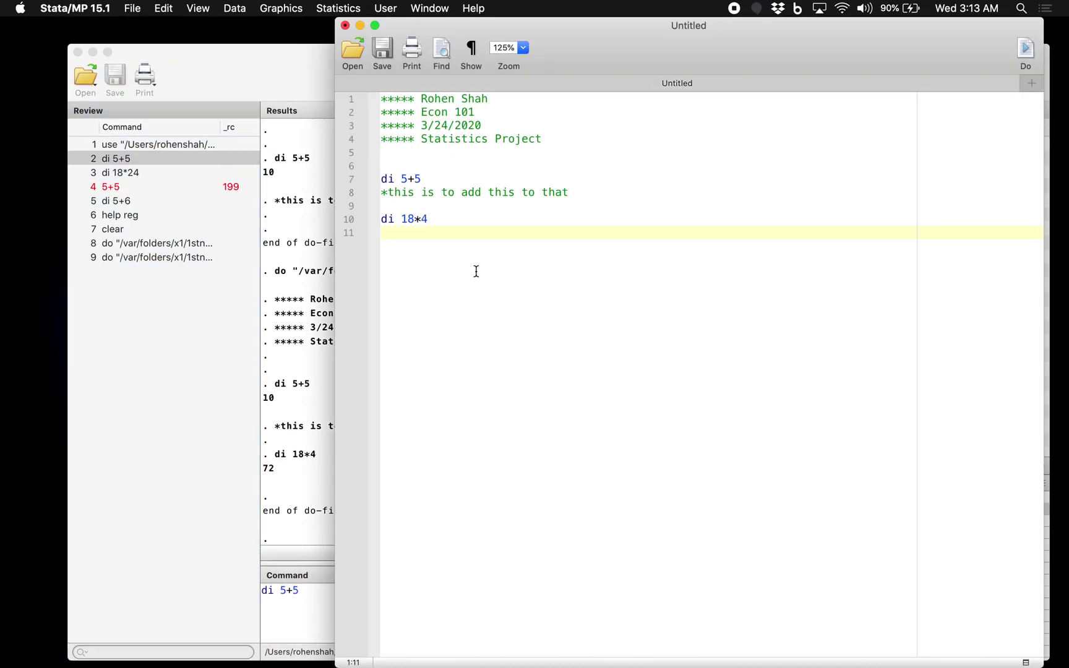
# Step: Run only the selected di 18*4 line and confirm it returns 72
pyautogui.press('Return')
pyautogui.click(408, 221)
pyautogui.tripleClick(411, 220)
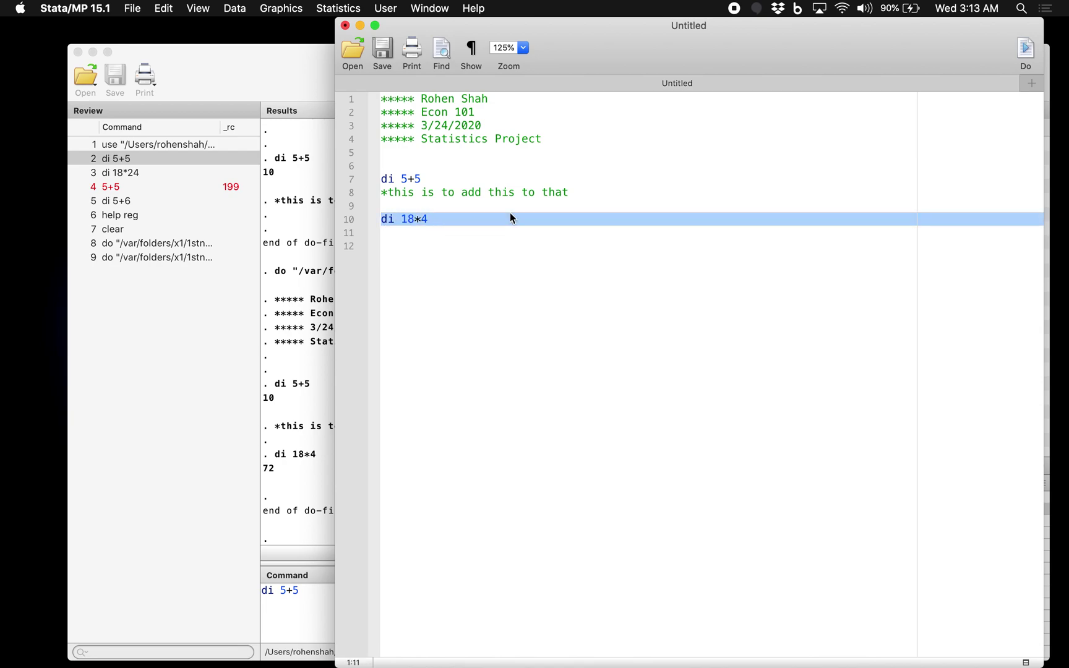
pyautogui.click(1027, 49)
pyautogui.click(209, 529)
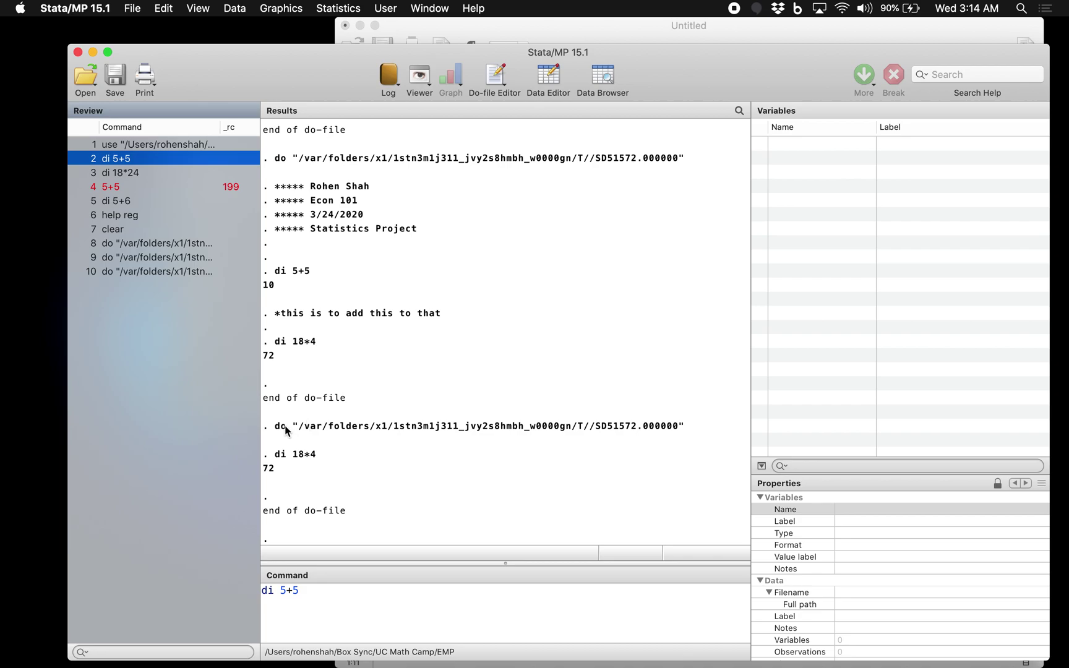
pyautogui.hotkey('ctrl', 'Up')
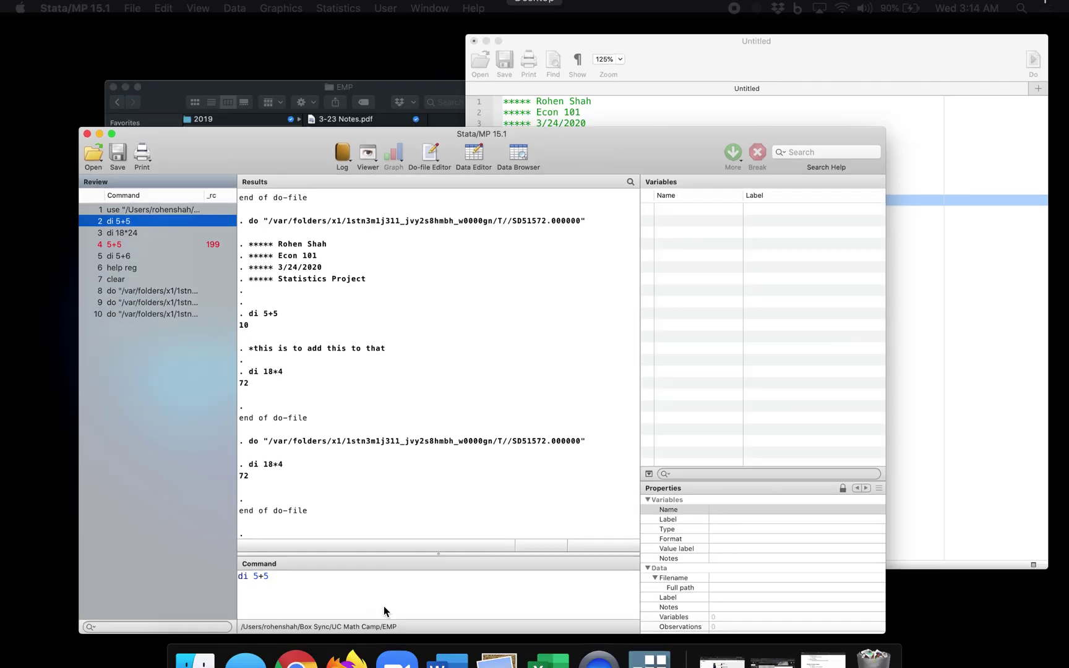
pyautogui.click(866, 215)
pyautogui.press('Down')
pyautogui.press('Down')
pyautogui.press('Down')
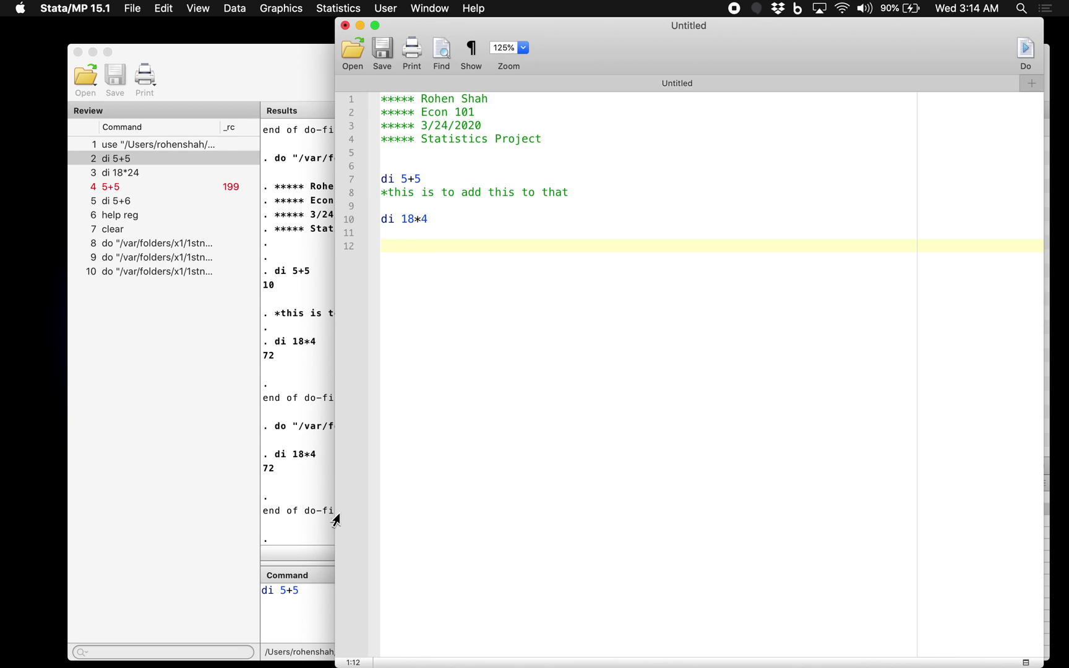
# Step: Clear di 5+5 from the command entry and recall di 5+6 from the Review history
pyautogui.click(304, 594)
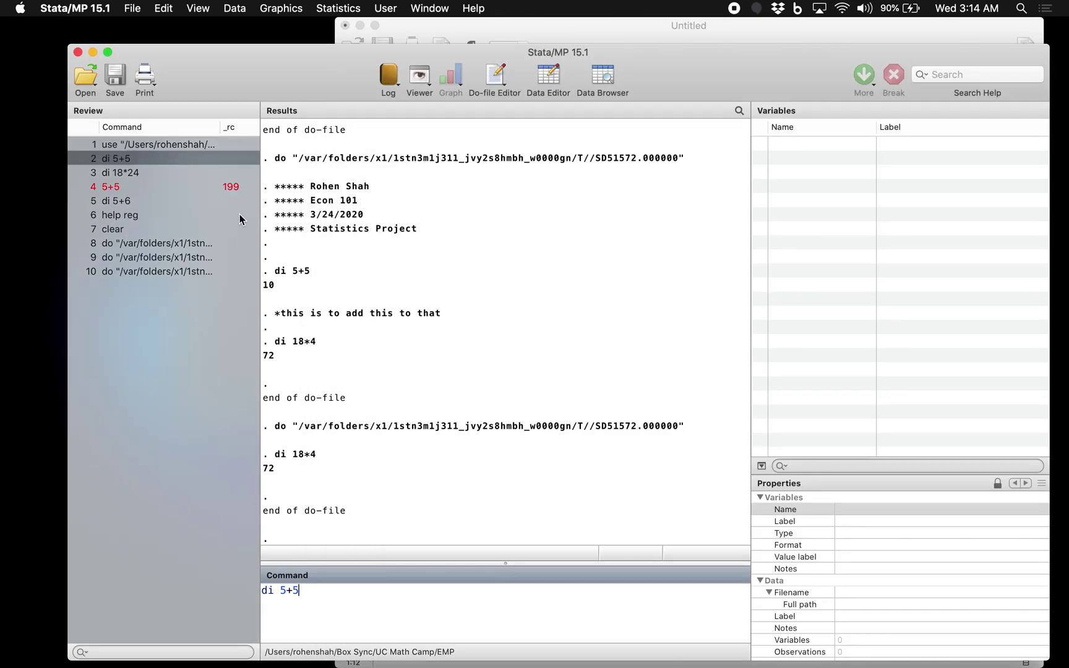
pyautogui.press('super+a')
pyautogui.press('BackSpace')
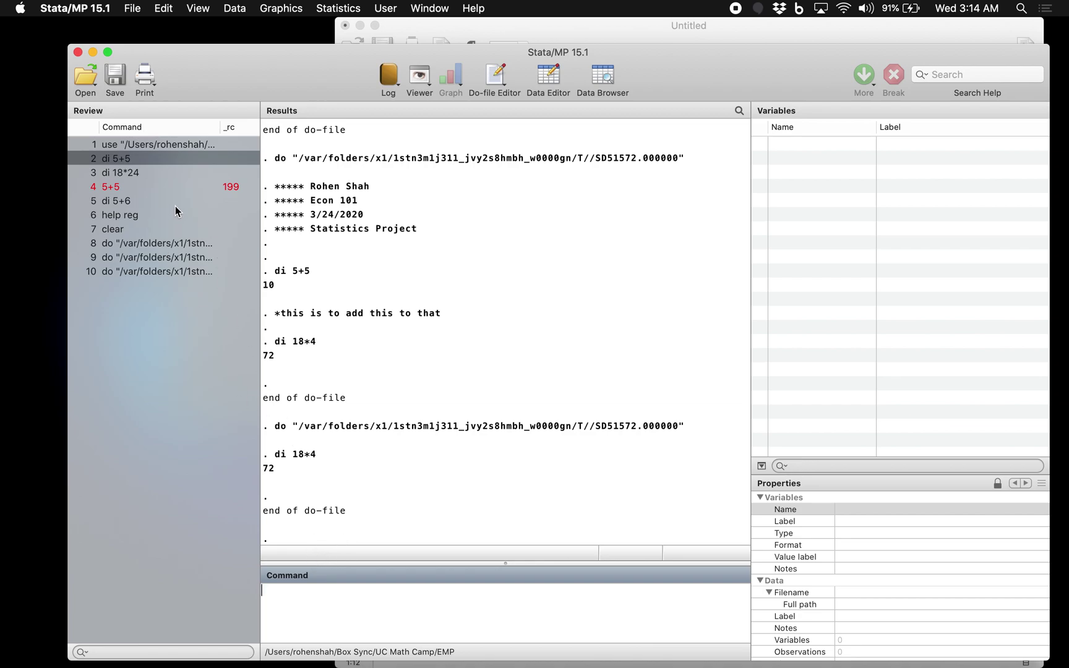
pyautogui.click(159, 200)
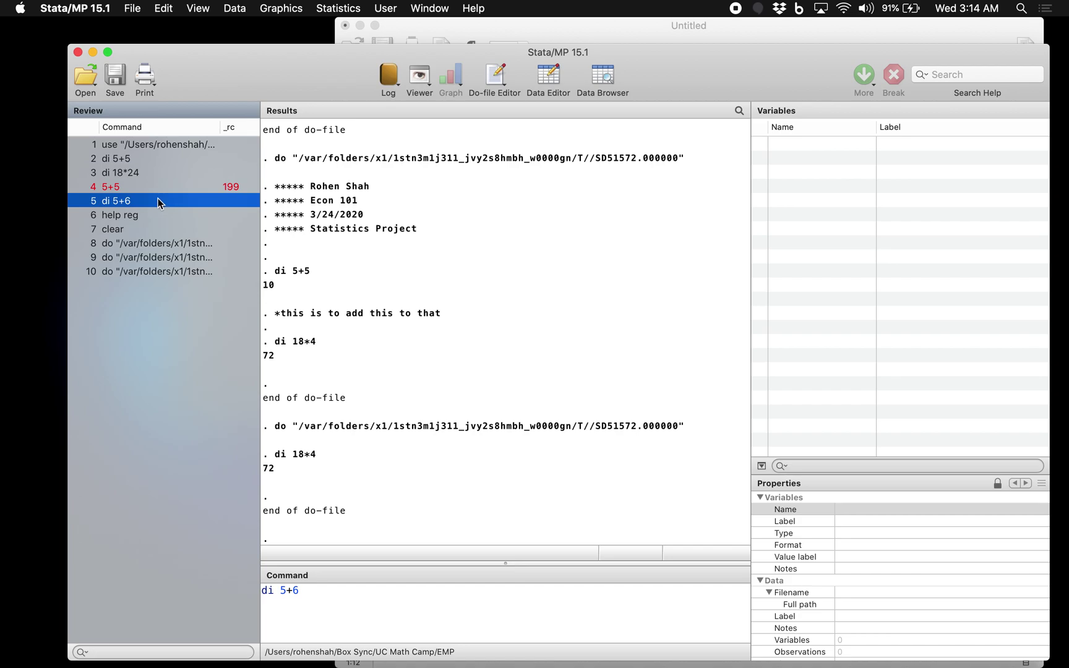
pyautogui.click(343, 601)
# Step: Return to the do-file editor with the cursor at the end of di 18*4
pyautogui.hotkey('ctrl', 'Up')
pyautogui.click(797, 315)
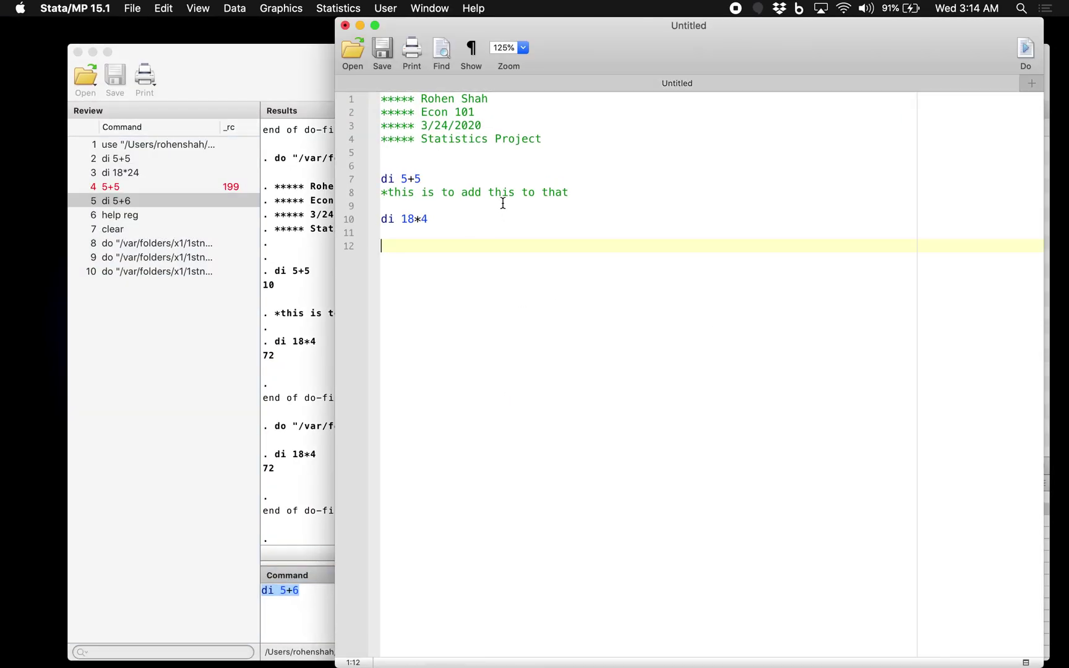
pyautogui.moveTo(500, 166); pyautogui.dragTo(554, 388)
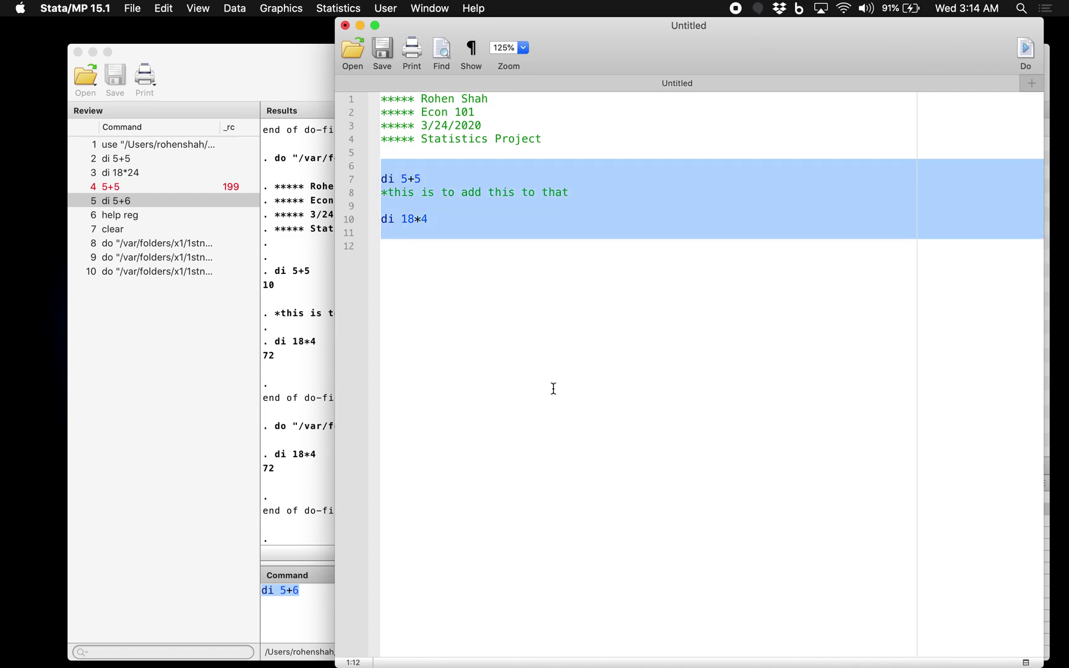
pyautogui.click(448, 245)
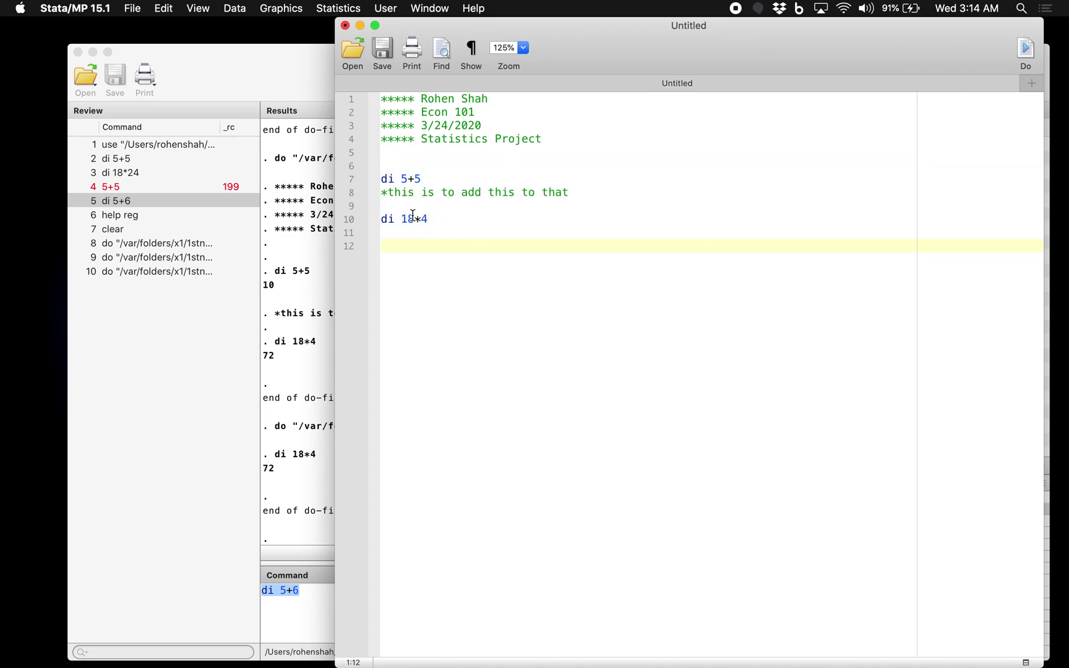
pyautogui.click(479, 218)
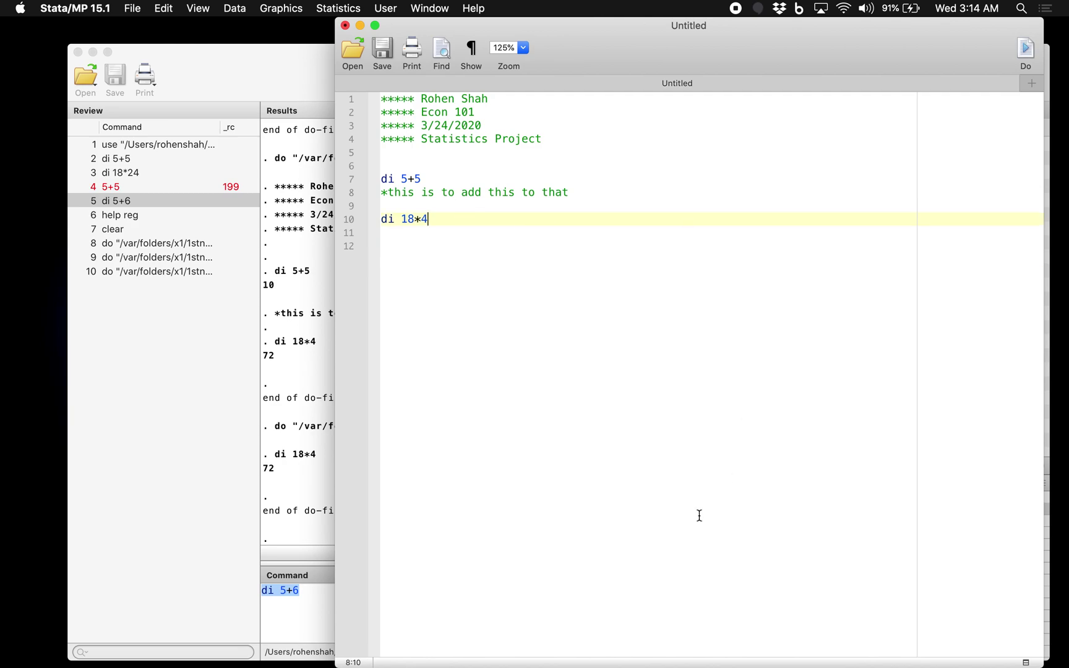